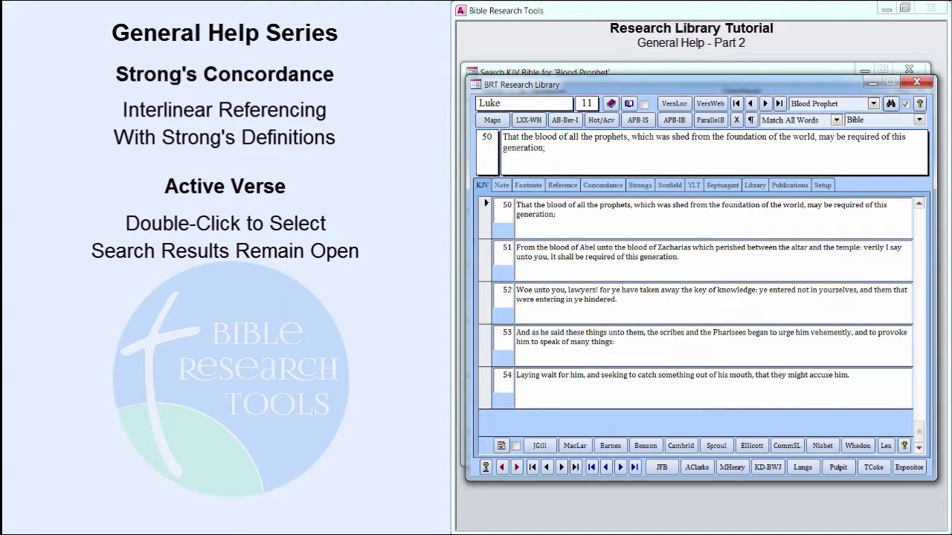
# - Make Rev 16:6 from the 'Blood Prophet' results the active verse, and run the same KJV search restricted to the Gospels
pyautogui.click(706, 74)
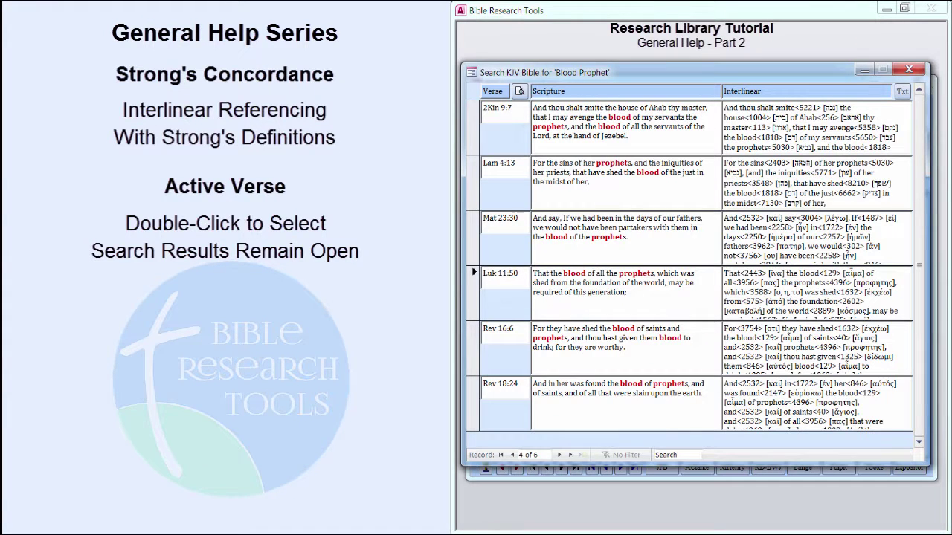
pyautogui.doubleClick(510, 341)
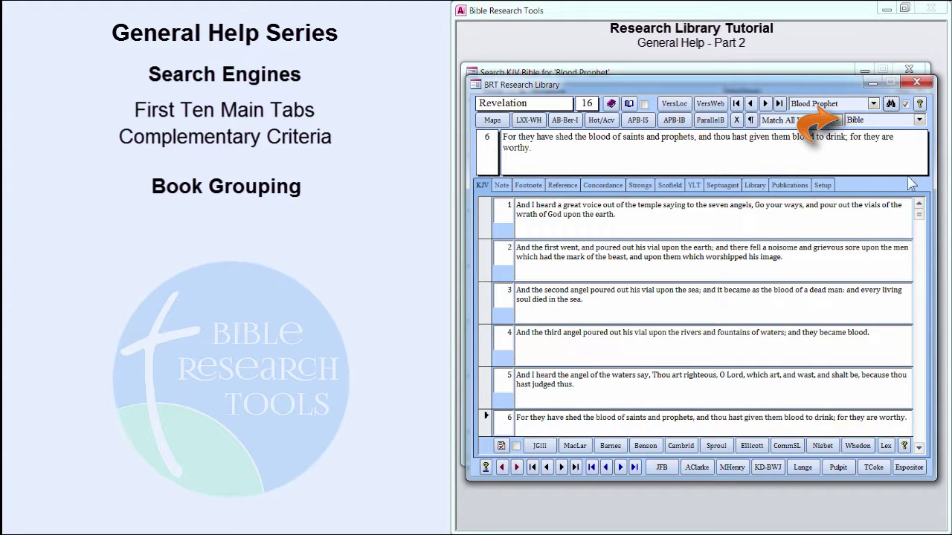
pyautogui.click(919, 120)
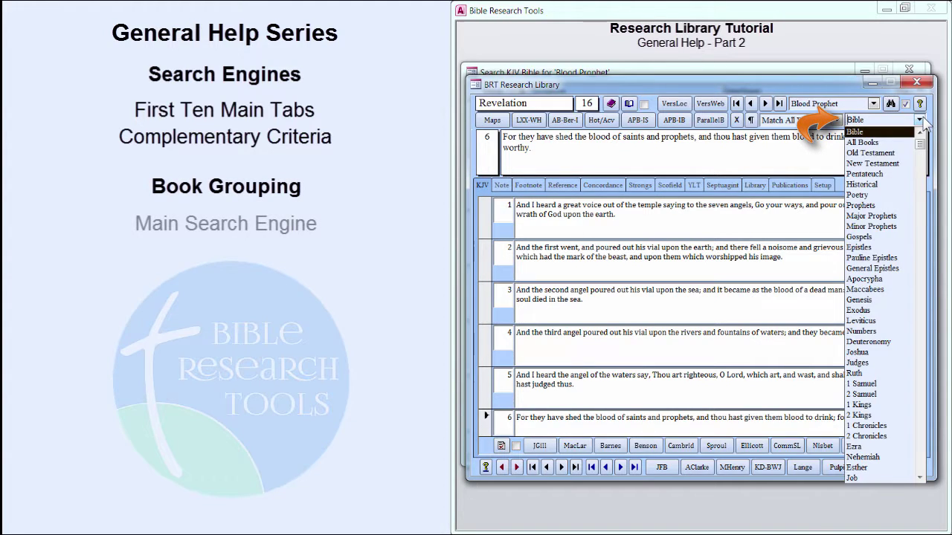
pyautogui.click(877, 237)
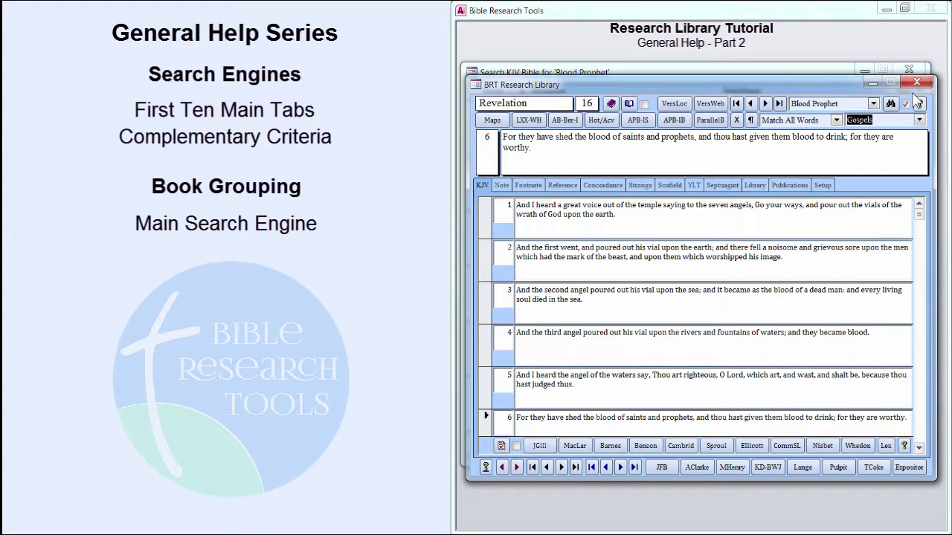
pyautogui.click(891, 104)
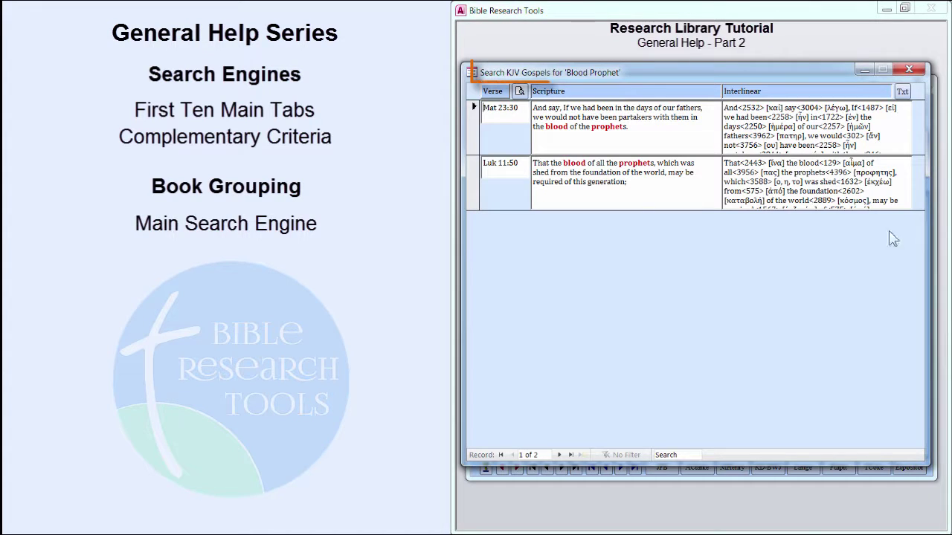
pyautogui.click(909, 72)
# - Search the Septuagint for 'House of God' with the book grouping set to Prophets
pyautogui.click(722, 185)
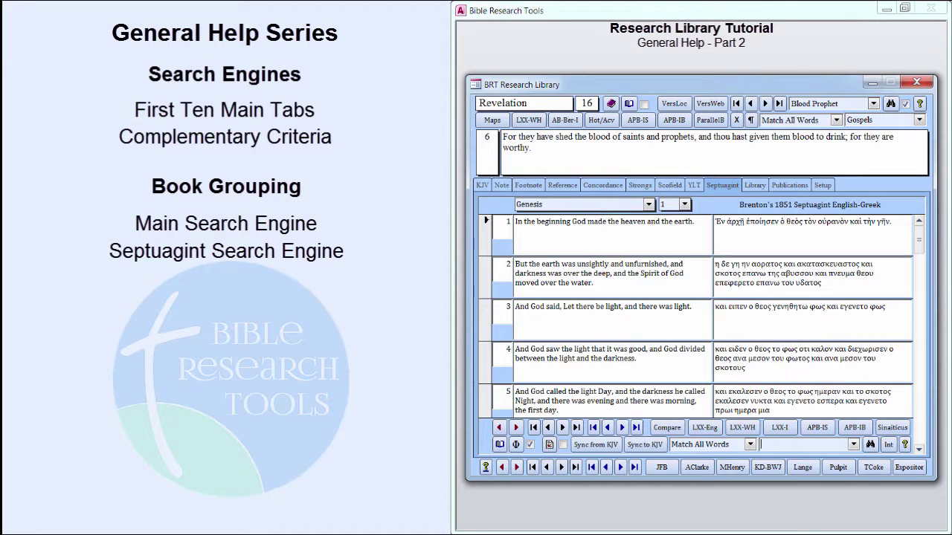
pyautogui.click(919, 120)
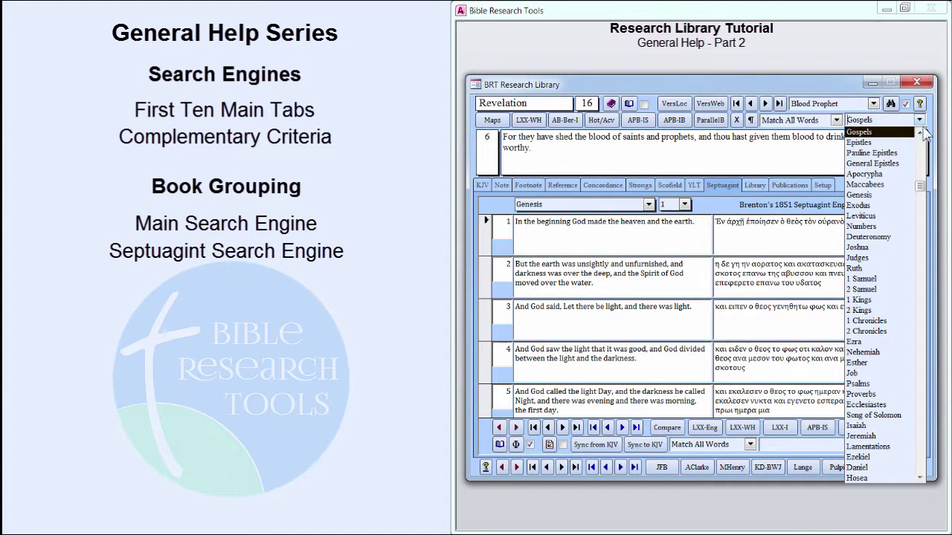
pyautogui.scroll(3, 923, 145)
pyautogui.click(878, 206)
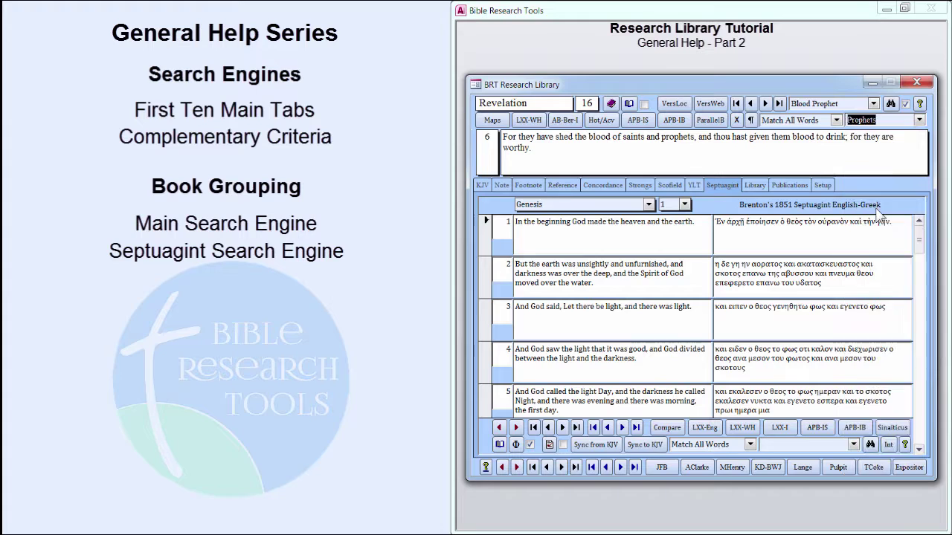
pyautogui.click(852, 445)
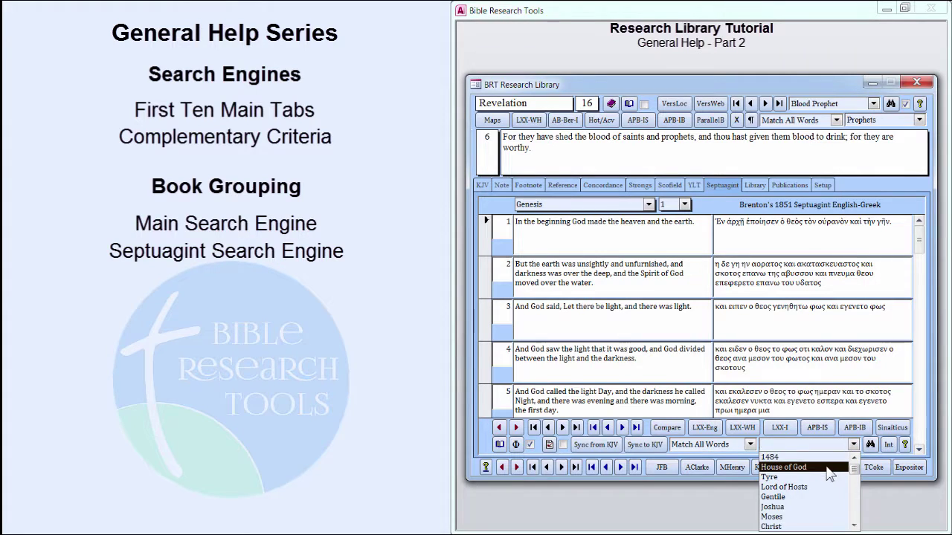
pyautogui.click(803, 466)
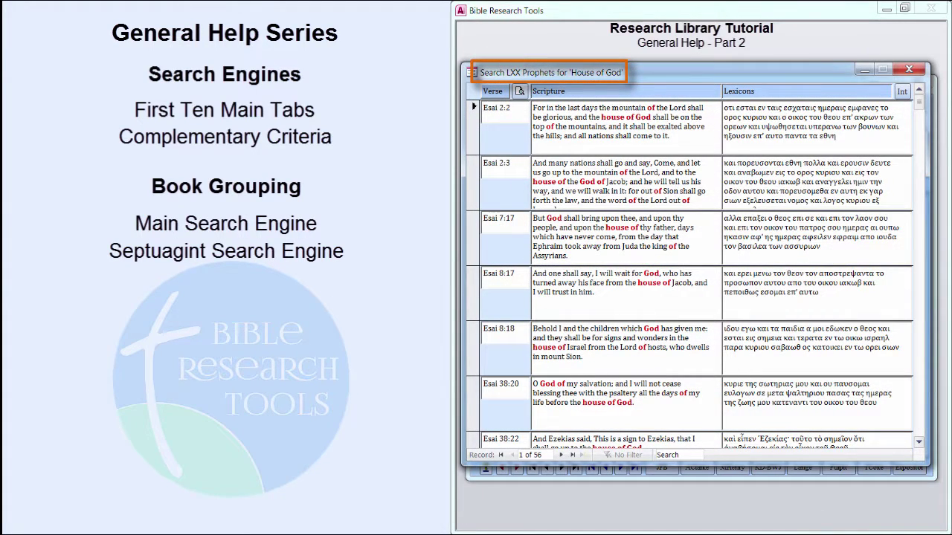
# - Show the results' interlinear text and look up Strong's definition 3588 at Esai 2:3, following its cross-references to 3739 and 3757
pyautogui.click(902, 92)
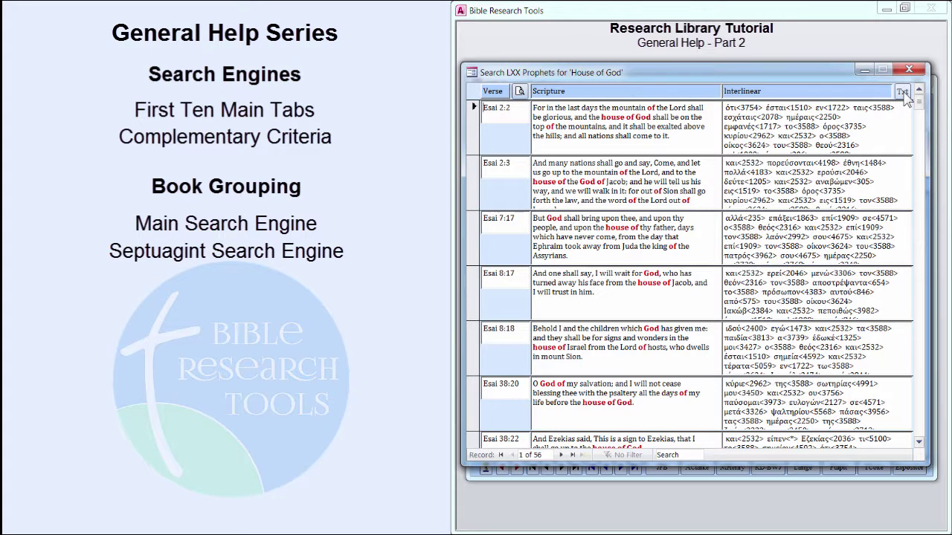
pyautogui.doubleClick(790, 197)
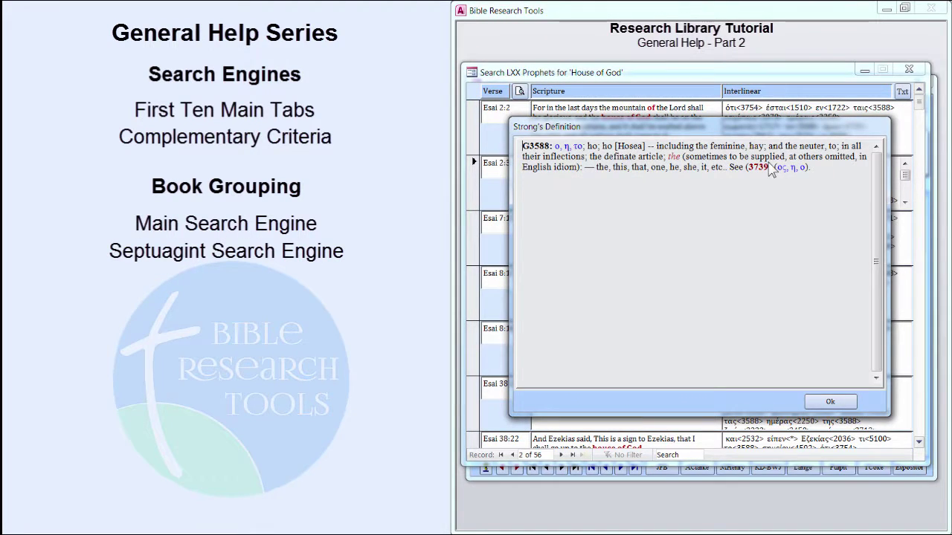
pyautogui.click(760, 168)
pyautogui.click(695, 220)
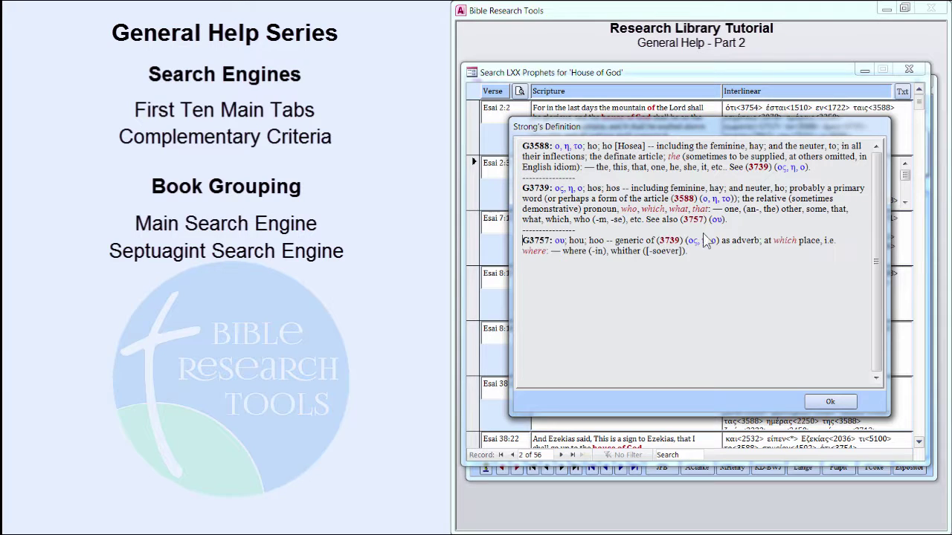
pyautogui.click(828, 402)
pyautogui.click(908, 69)
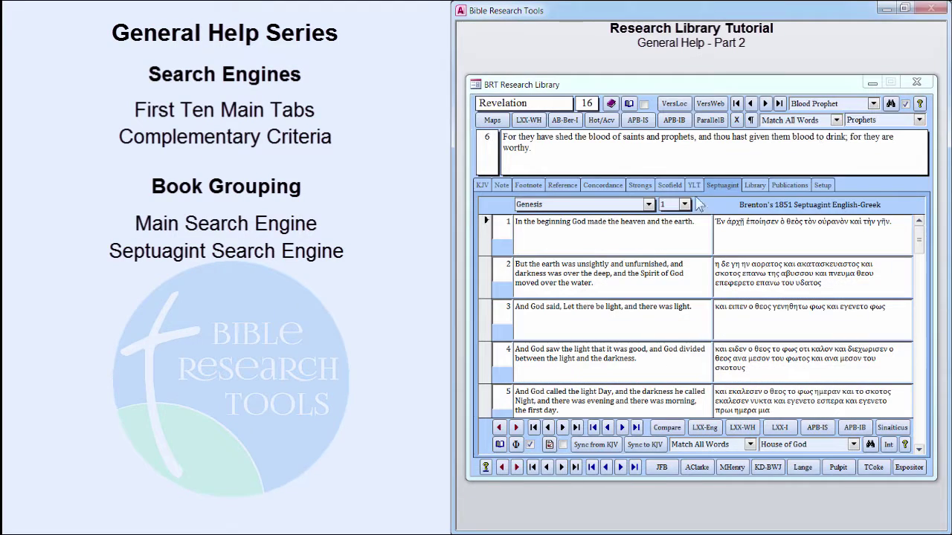
# - Cycle the footnote search target through Search Tags and Titles and Authors, returning to Notes
pyautogui.click(529, 186)
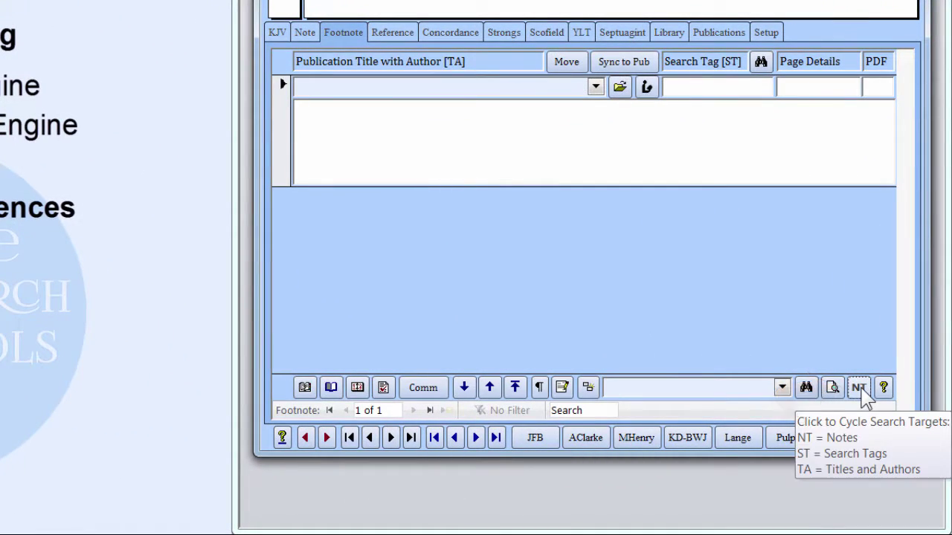
pyautogui.click(859, 388)
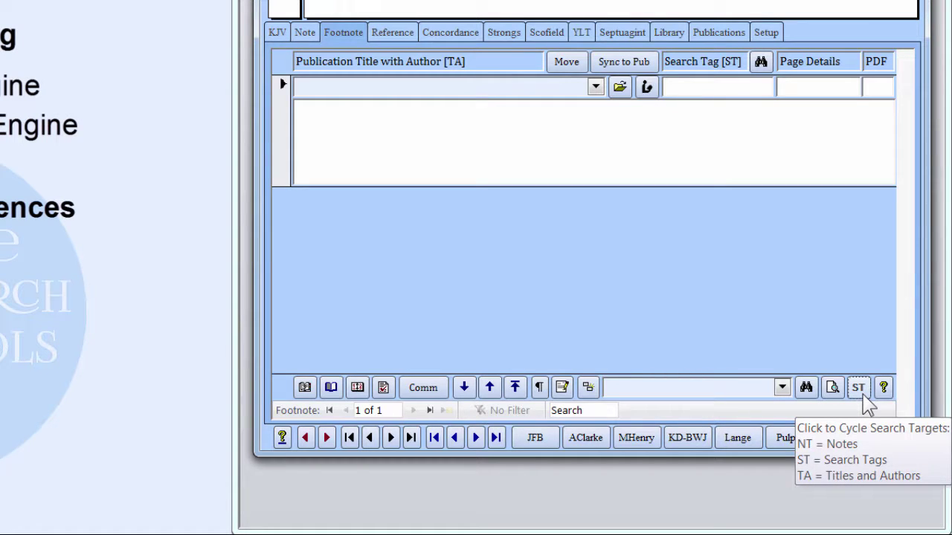
pyautogui.click(859, 388)
pyautogui.click(861, 390)
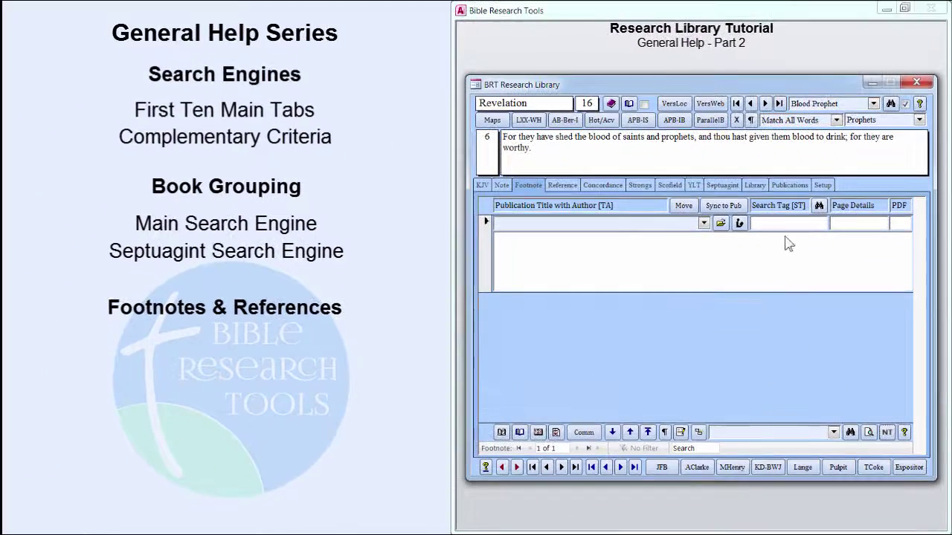
# - Open Church History from the library and examine its search target choices, keeping All selected
pyautogui.click(758, 184)
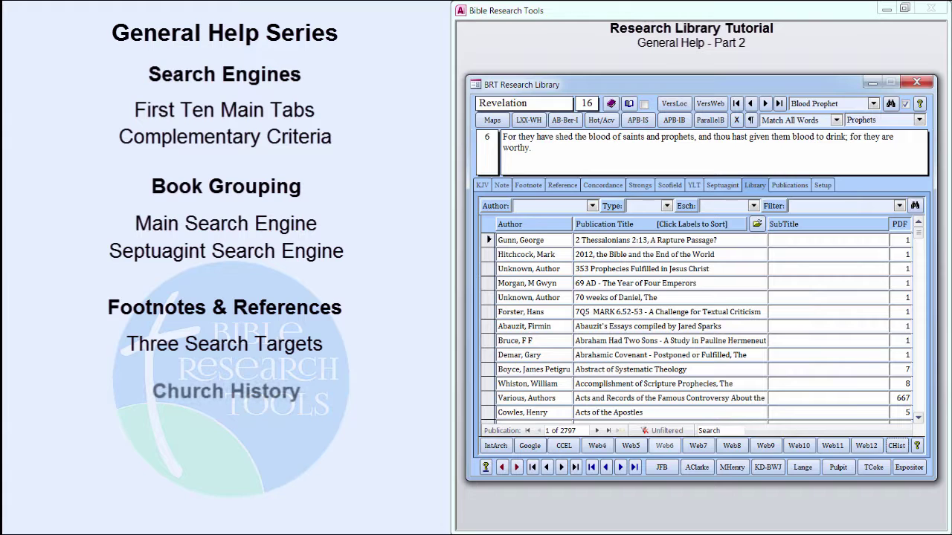
pyautogui.click(897, 446)
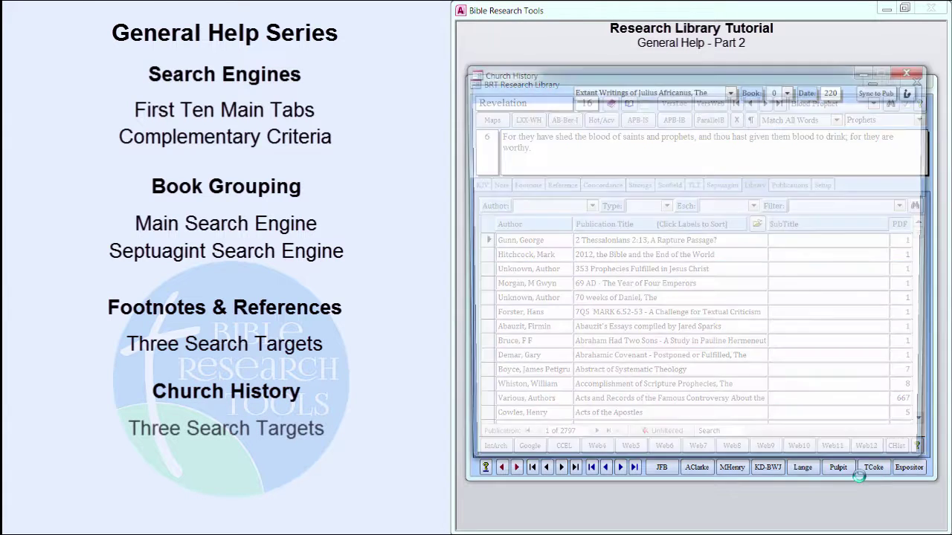
pyautogui.click(703, 452)
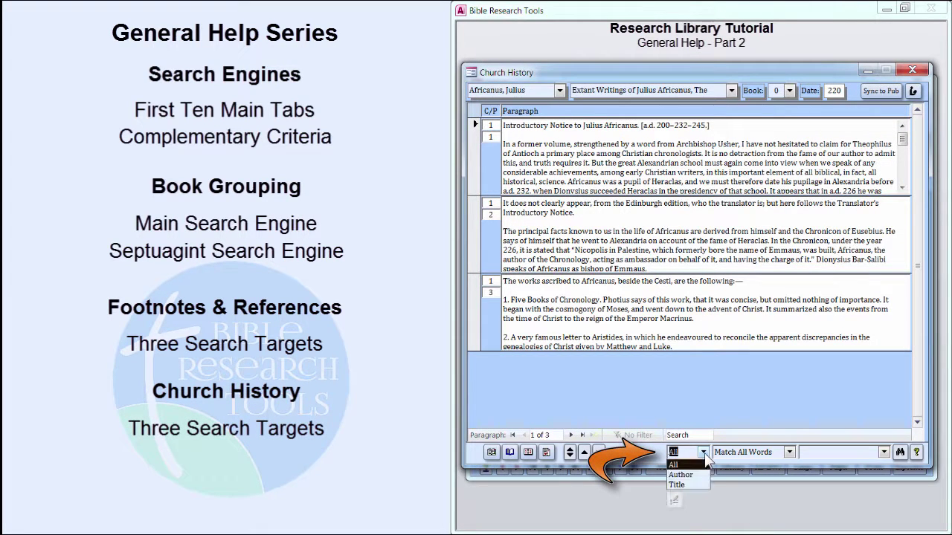
pyautogui.click(671, 453)
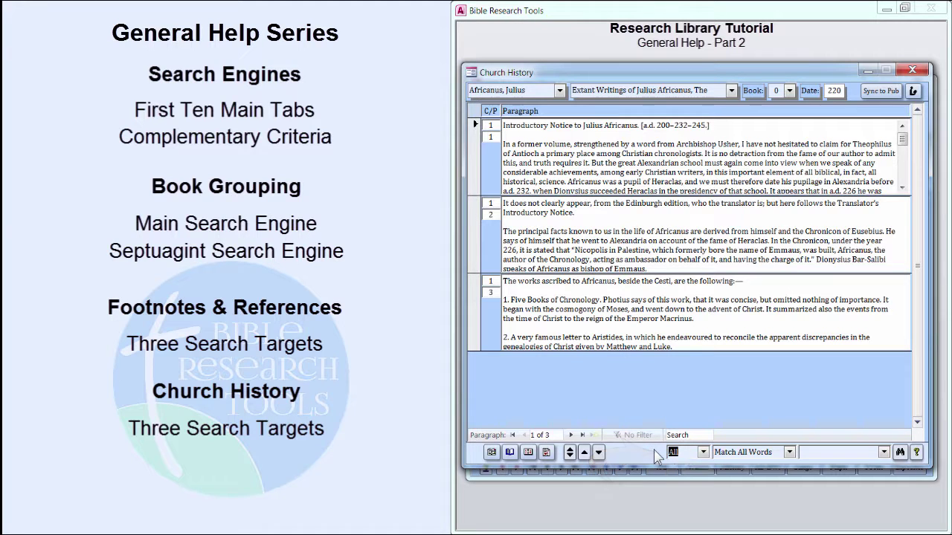
pyautogui.click(914, 72)
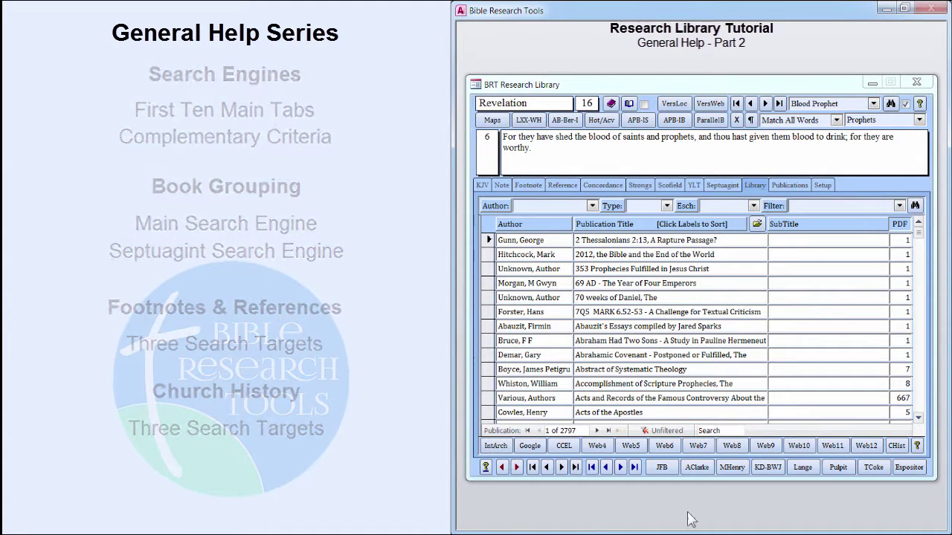
# - Look up Joseph A Alexander in the authors lookup table and load that author's record
pyautogui.click(792, 187)
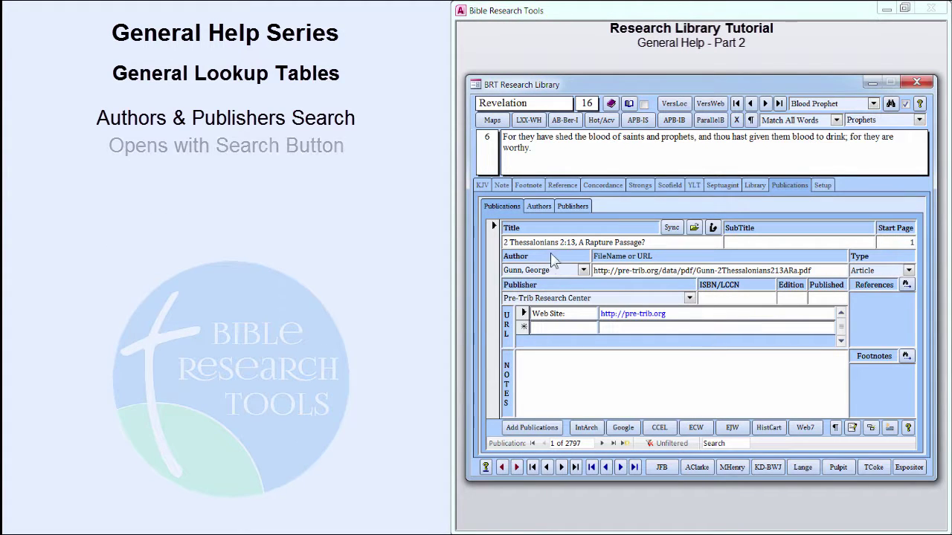
pyautogui.click(539, 206)
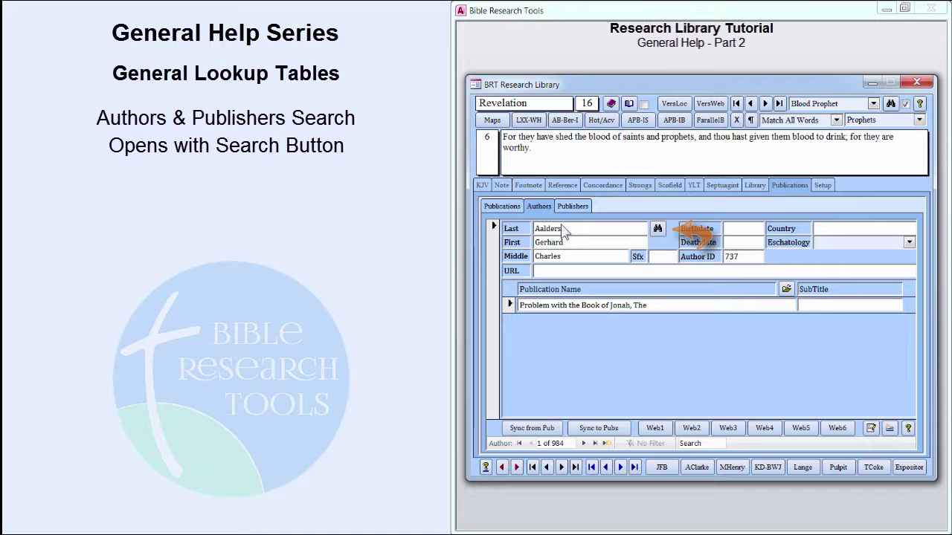
pyautogui.click(658, 228)
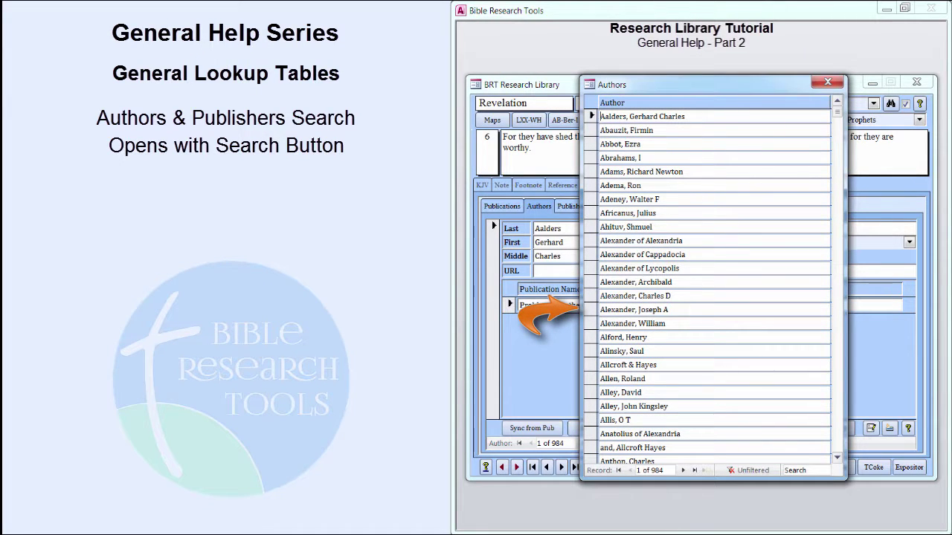
pyautogui.doubleClick(705, 312)
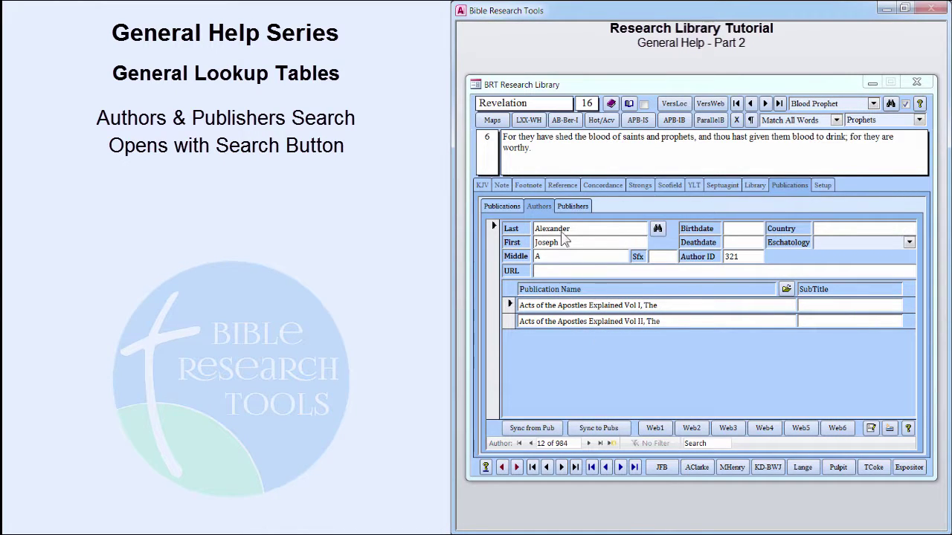
# - Look up American Baptist Publication Society in the publishers lookup table and load its record
pyautogui.click(566, 207)
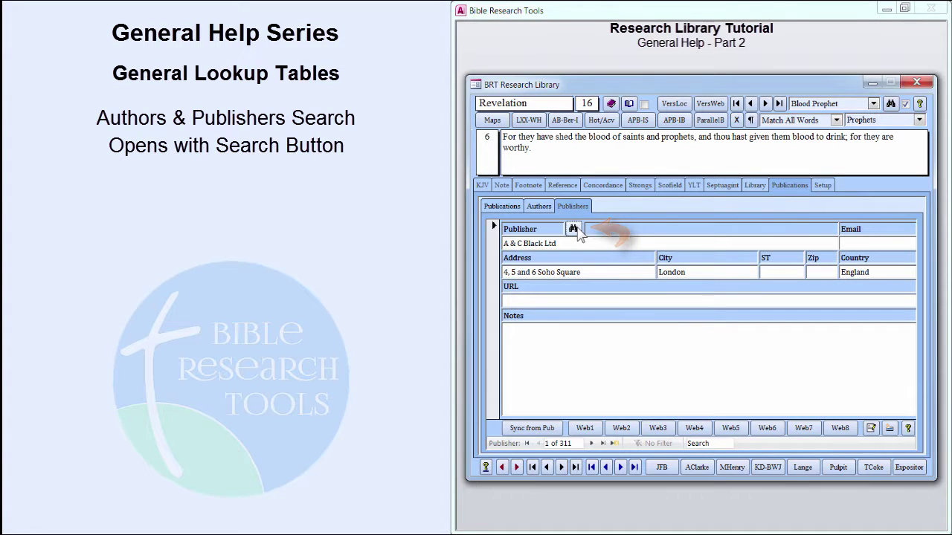
pyautogui.click(573, 229)
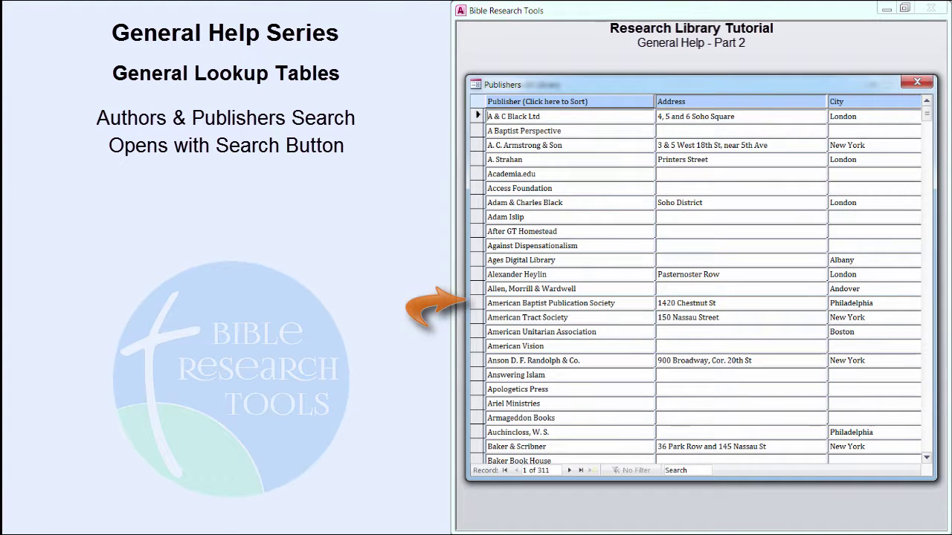
pyautogui.doubleClick(863, 305)
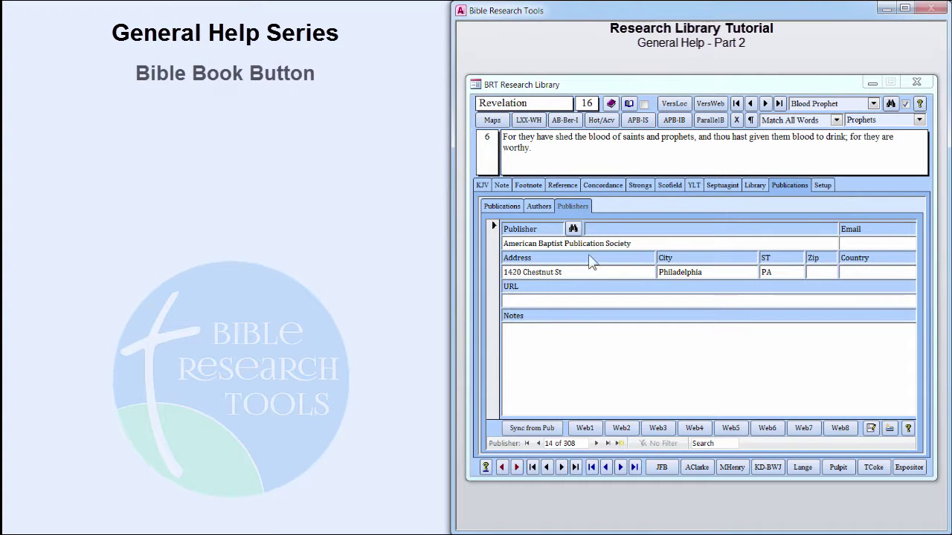
# - Browse the Bible and Apocrypha book lookup table and select Esther as the active book
pyautogui.click(611, 103)
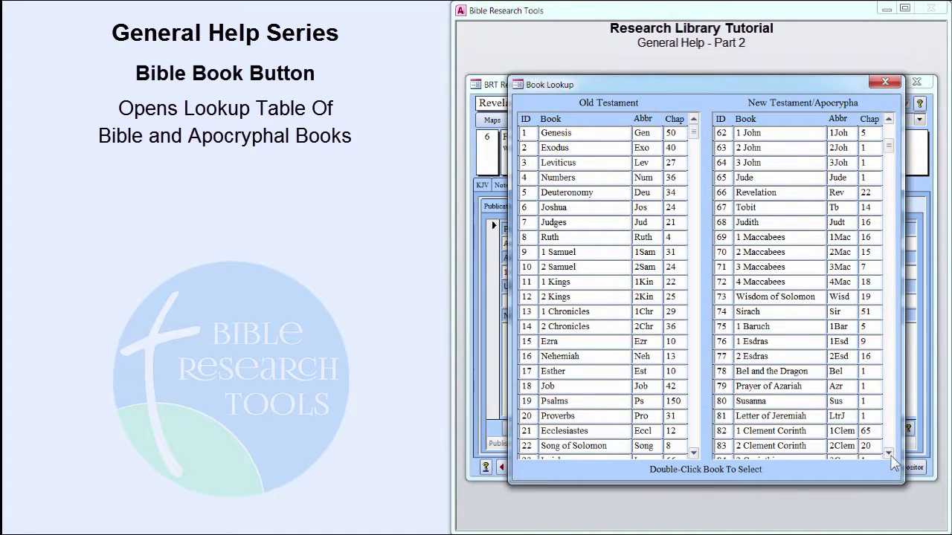
pyautogui.scroll(-3, 890, 450)
pyautogui.scroll(-2, 893, 461)
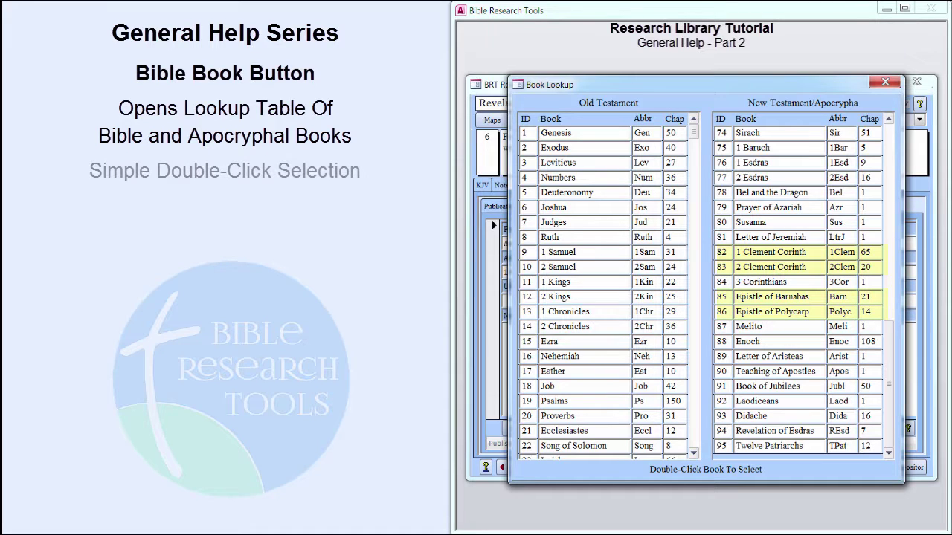
pyautogui.doubleClick(599, 372)
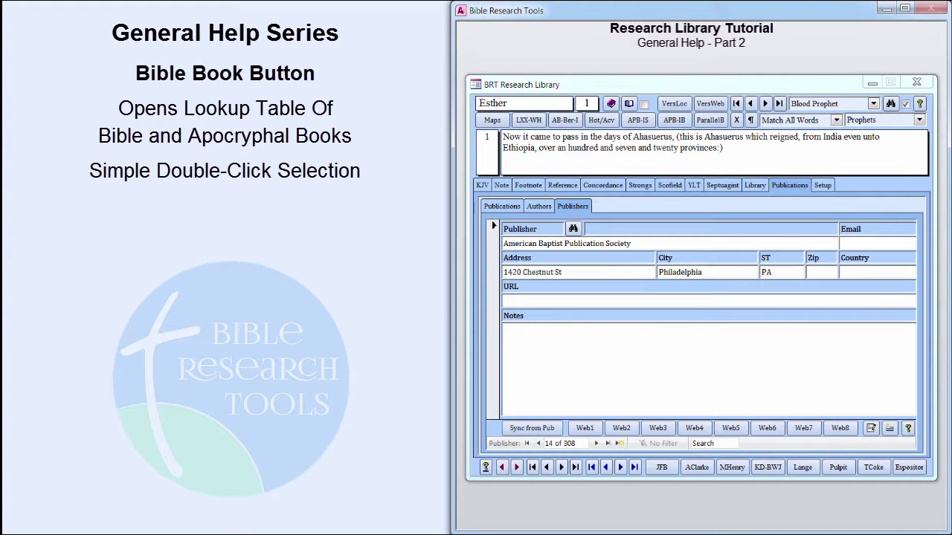
# - Assign the publication 'After the Exile Pt 1' to the first footnote of Esther 1:1 from the library lookup table
pyautogui.click(533, 186)
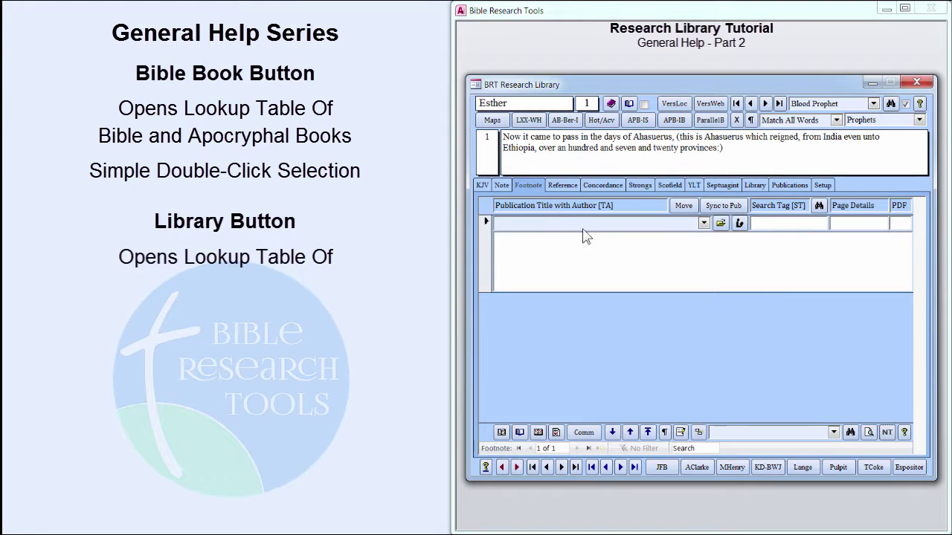
pyautogui.click(740, 224)
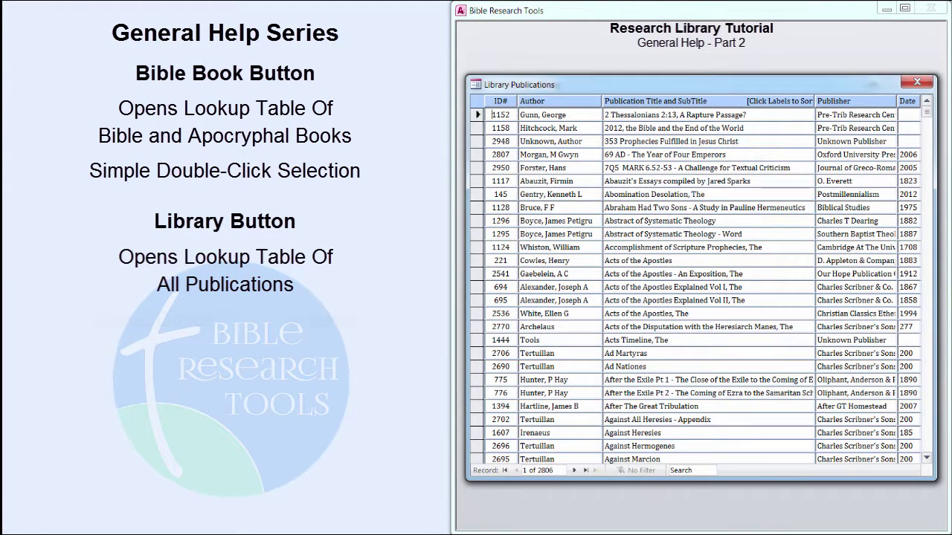
pyautogui.doubleClick(690, 380)
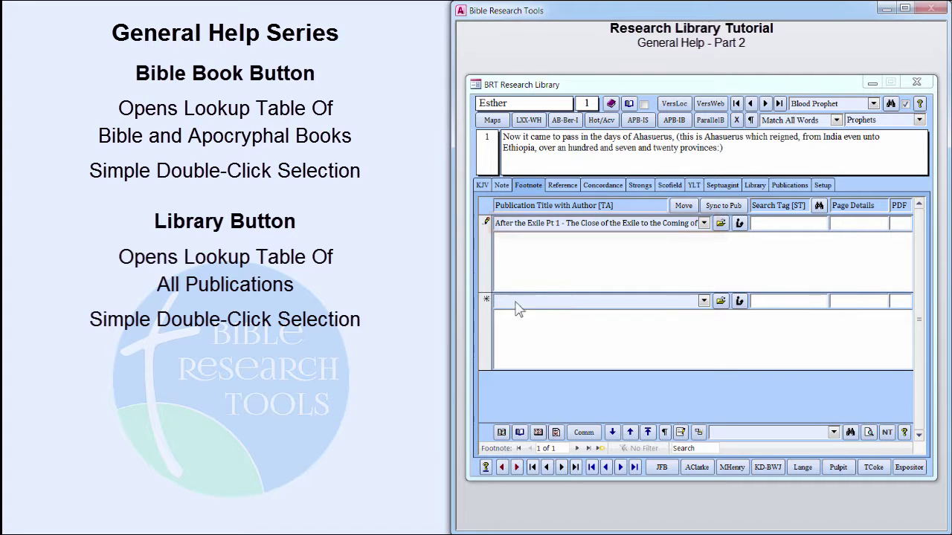
# - Delete the 'After the Exile Pt 1' footnote record from Esther 1:1
pyautogui.rightClick(487, 259)
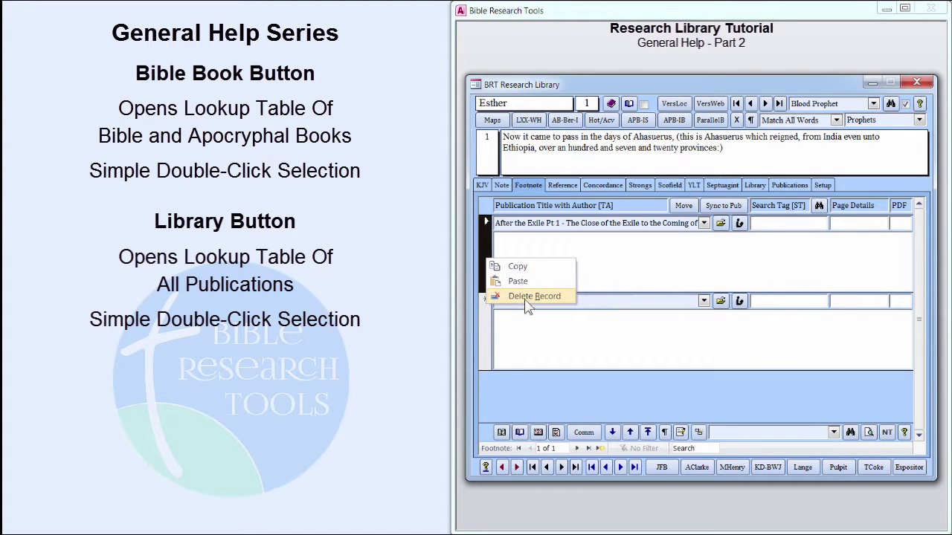
pyautogui.click(525, 299)
pyautogui.click(394, 334)
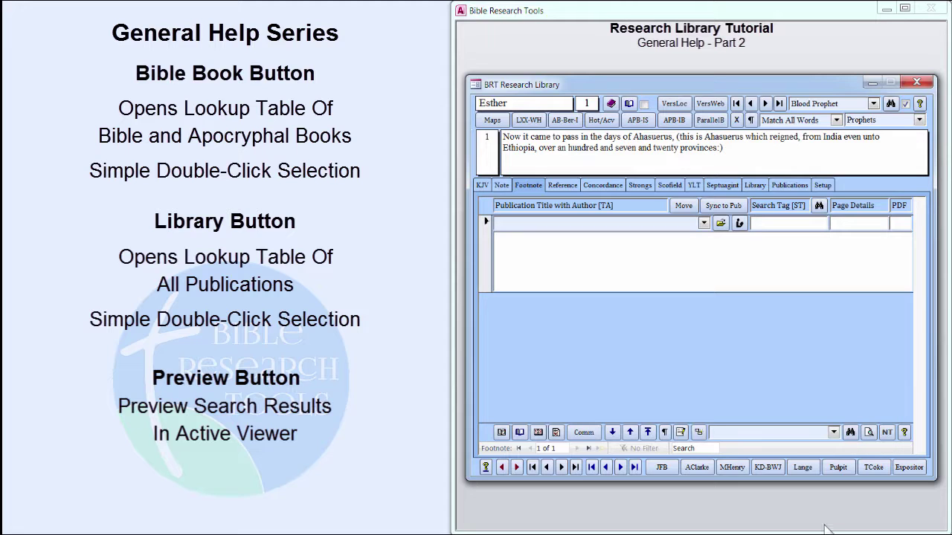
# - Preview a footnote search for the recent term 'Septuagint', look through the first report pages, and close the report
pyautogui.click(834, 432)
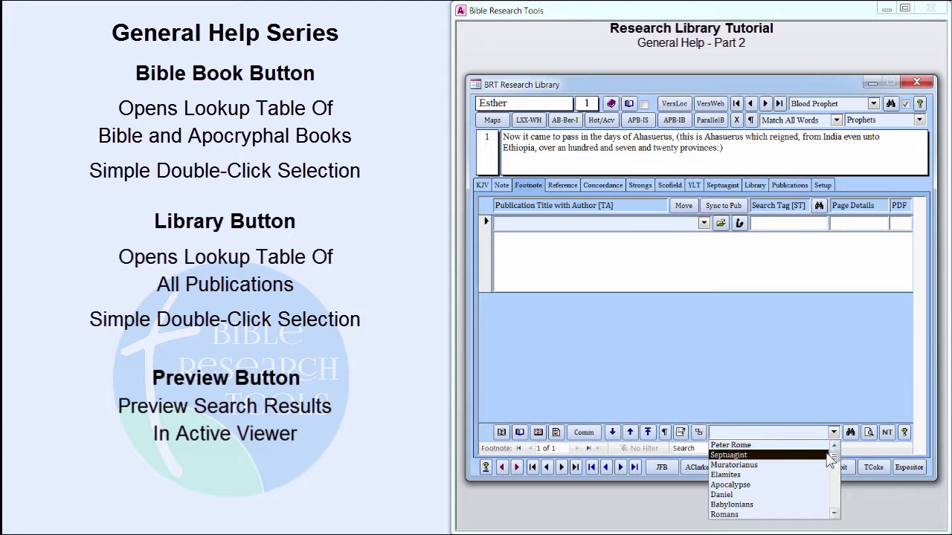
pyautogui.click(830, 452)
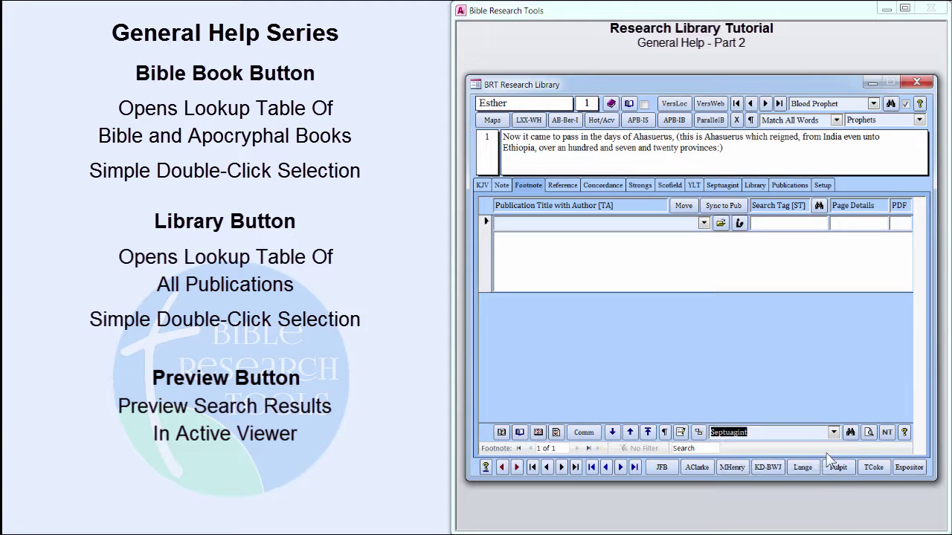
pyautogui.click(869, 433)
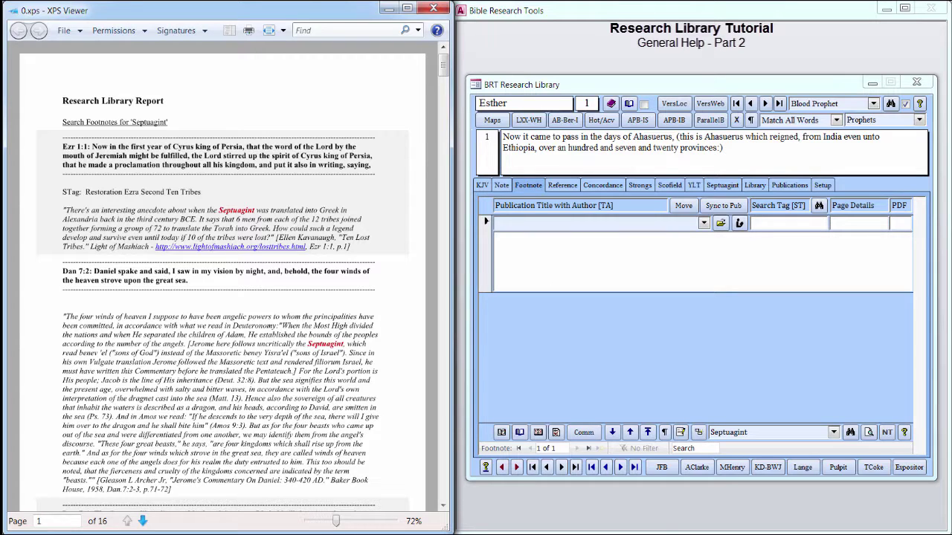
pyautogui.scroll(-10, 444, 466)
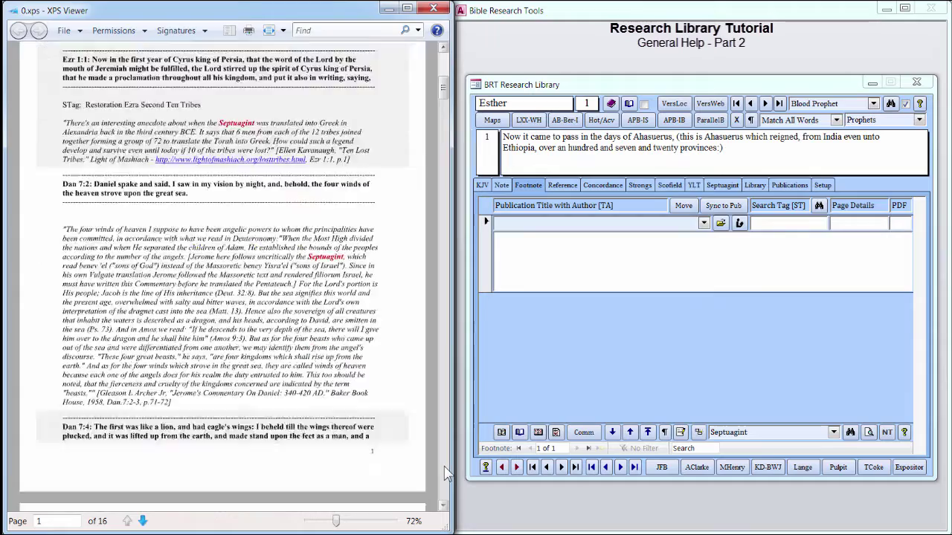
pyautogui.scroll(-10, 444, 466)
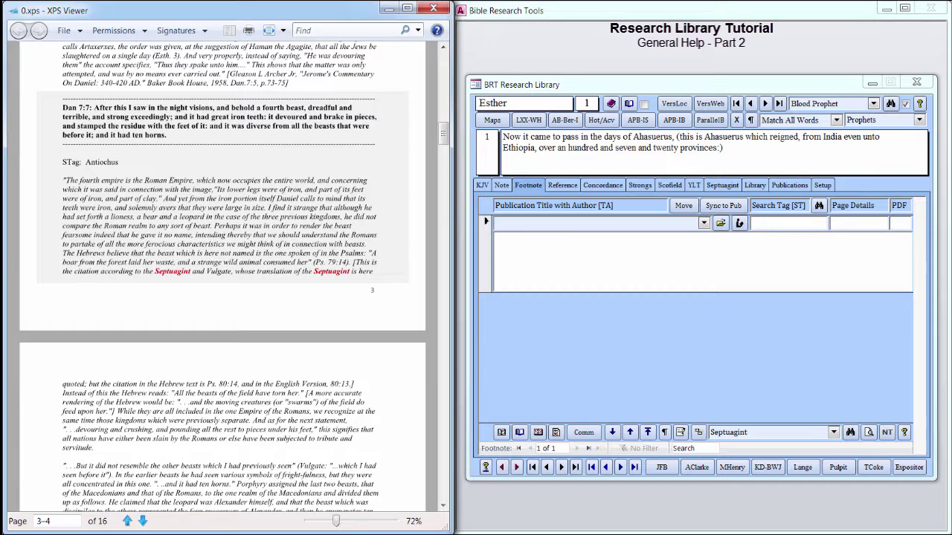
pyautogui.click(433, 9)
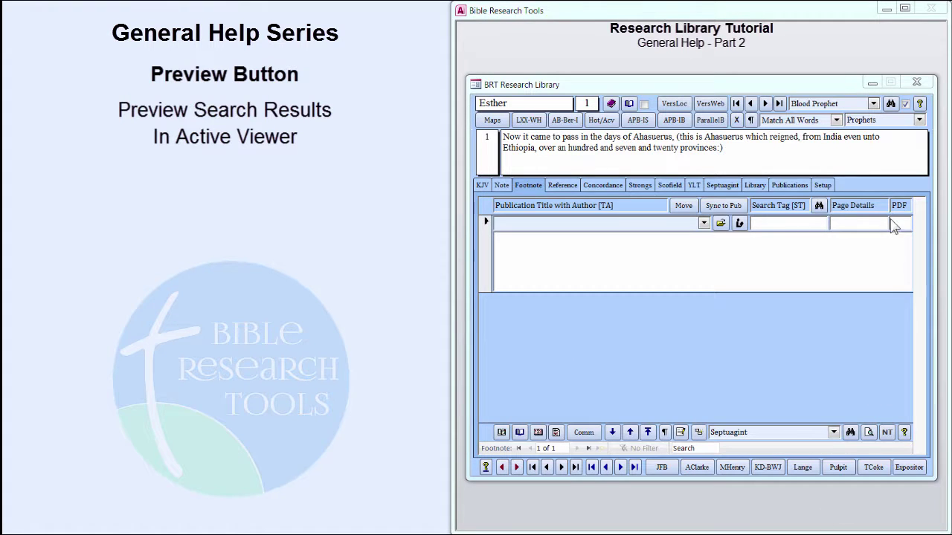
# - Go to the verse Rev 1:1 using the recent search entries
pyautogui.click(873, 103)
pyautogui.click(868, 124)
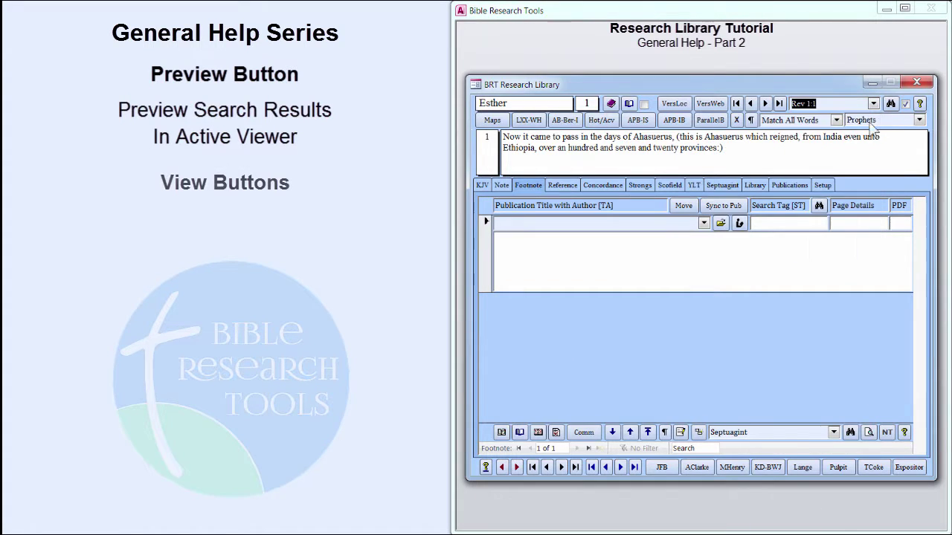
pyautogui.click(891, 105)
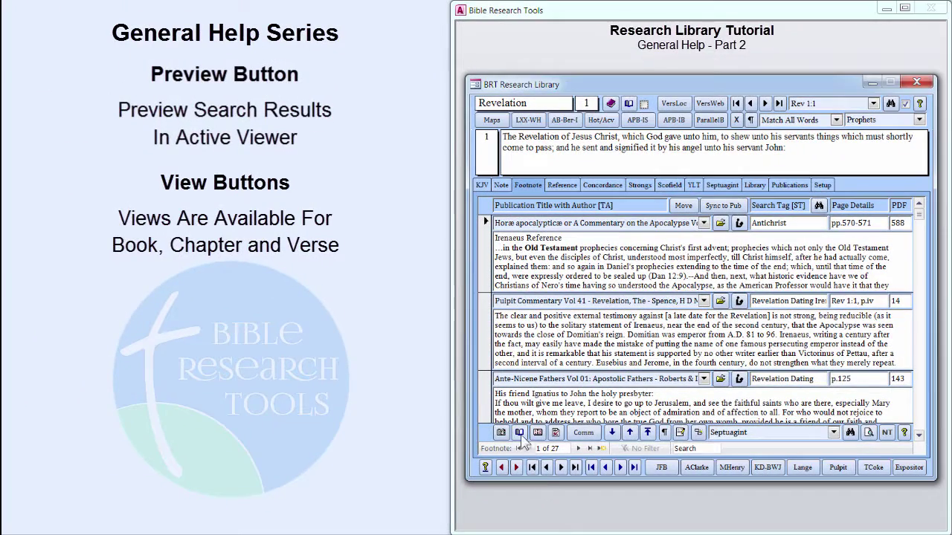
# - Preview the footnotes for the whole chapter Revelation 1, and preview the Pulpit Commentary Vol 41 footnote on its own
pyautogui.click(519, 433)
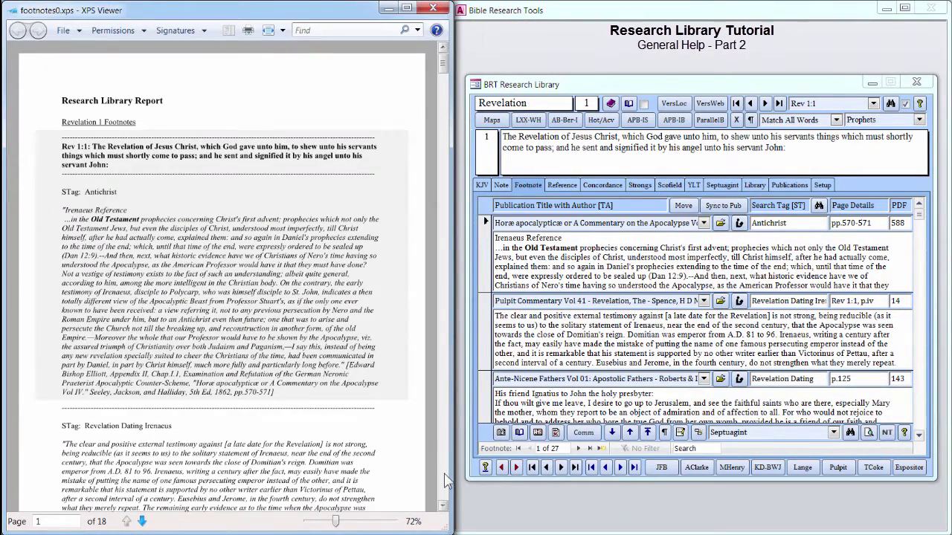
pyautogui.scroll(-10, 443, 474)
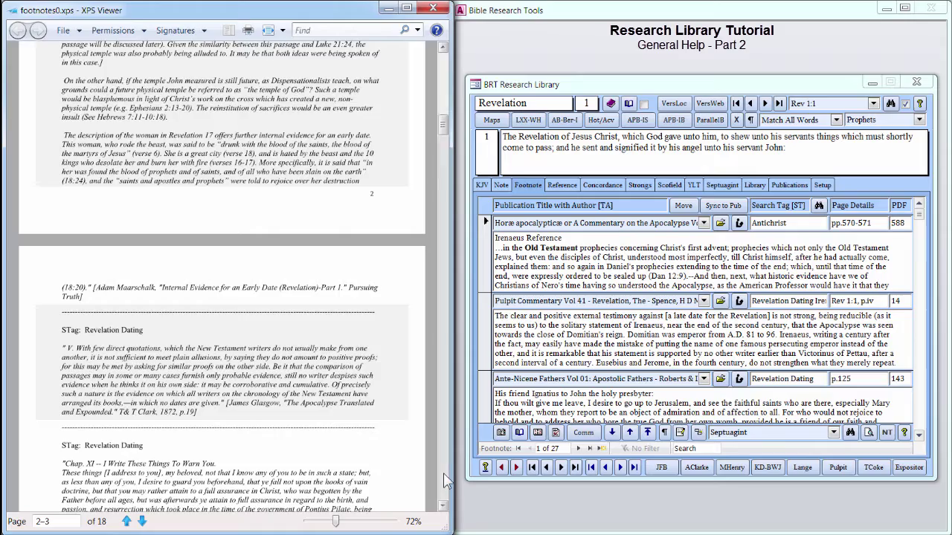
pyautogui.scroll(-10, 443, 473)
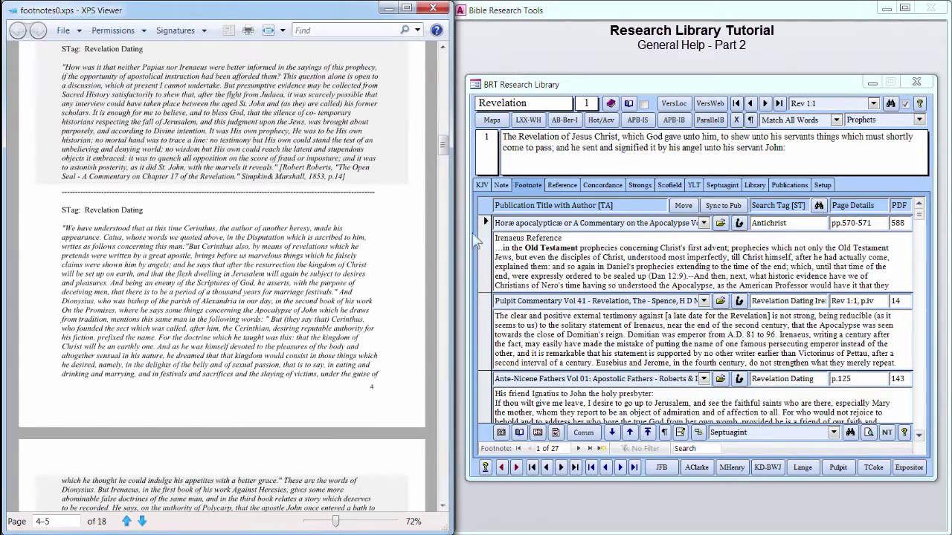
pyautogui.click(433, 8)
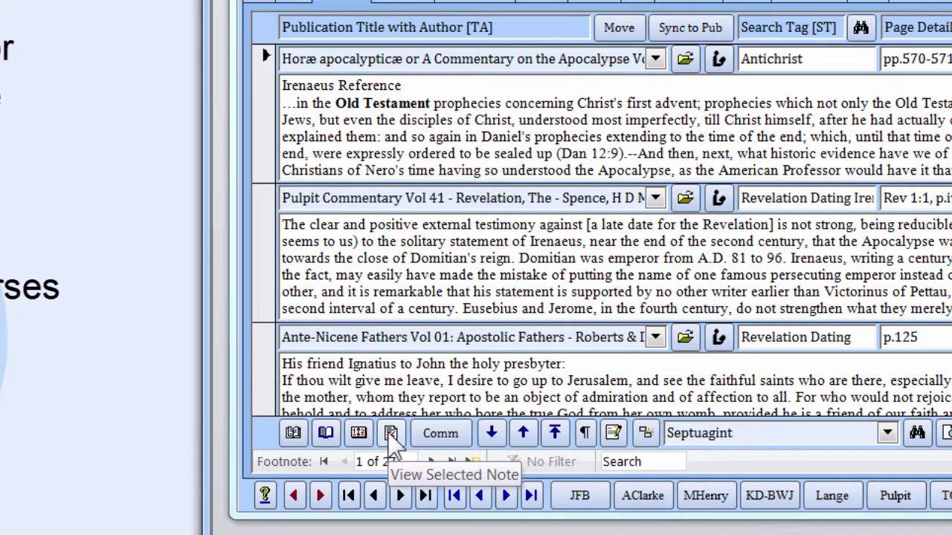
pyautogui.click(273, 252)
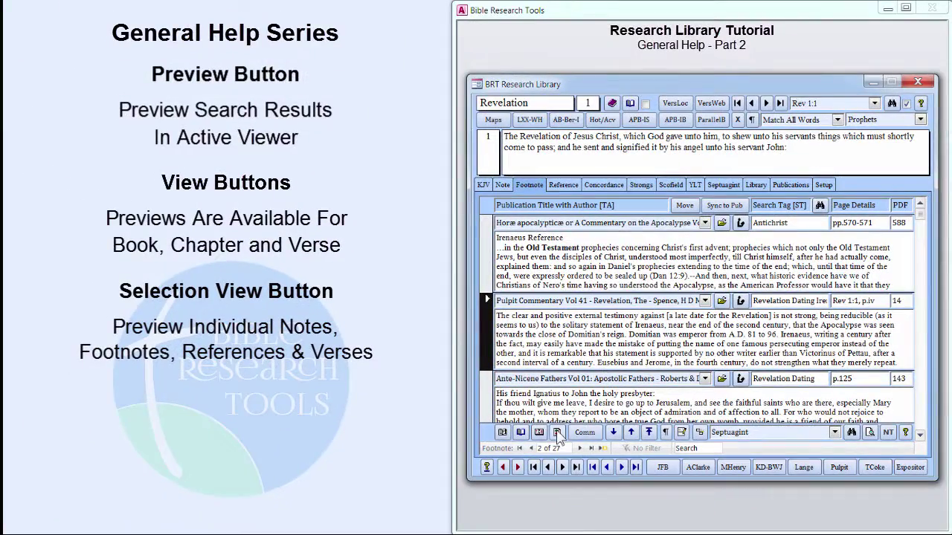
pyautogui.click(556, 432)
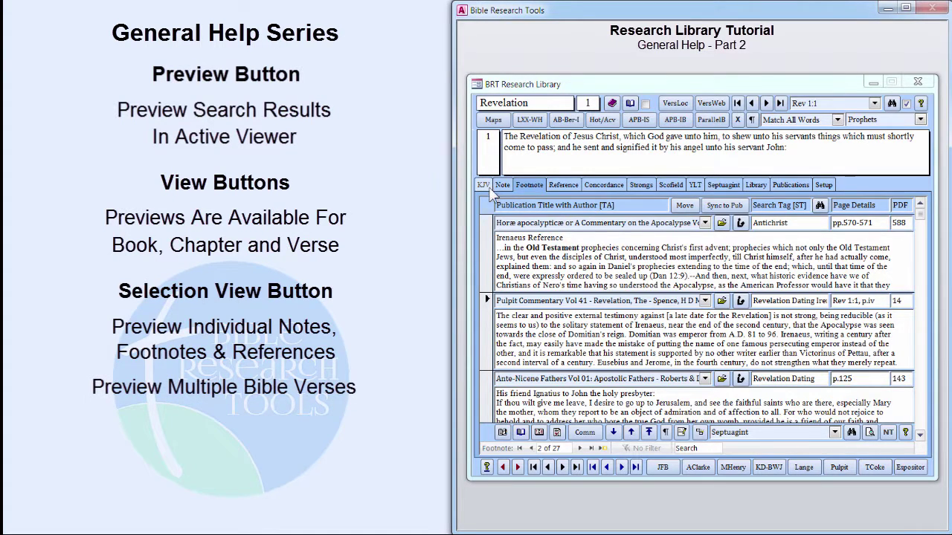
# - Preview only verses 2 to 4 of Revelation 1 from the King James Version and close the report
pyautogui.click(487, 186)
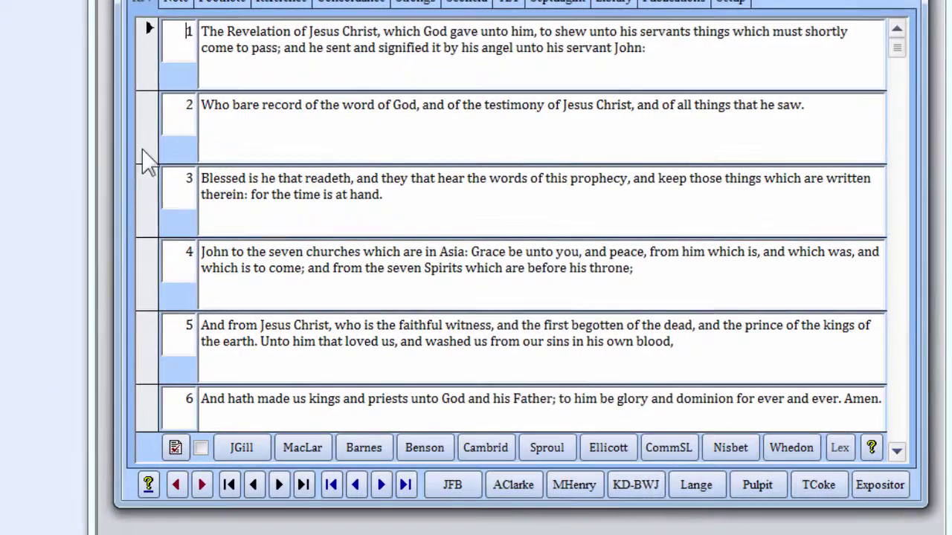
pyautogui.click(149, 143)
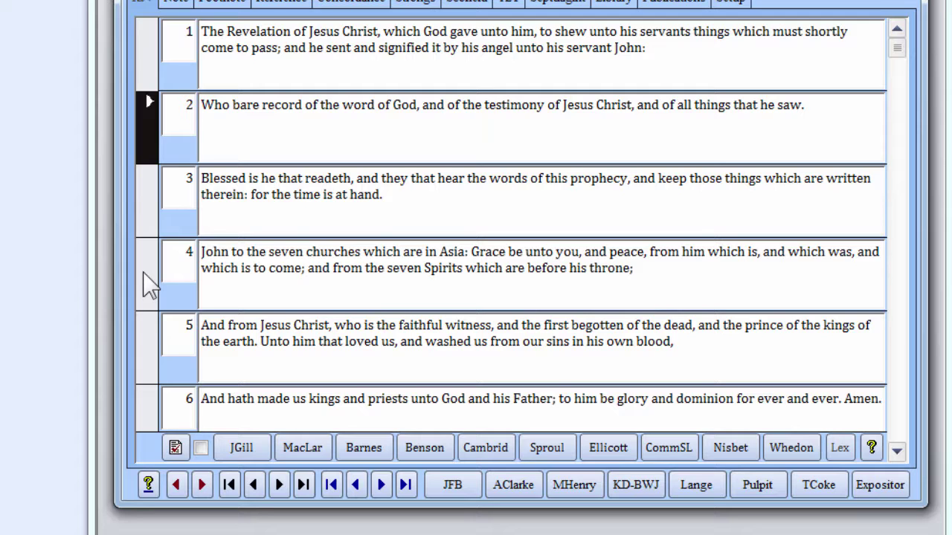
pyautogui.keyDown('shift'); pyautogui.click(149, 284); pyautogui.keyUp('shift')
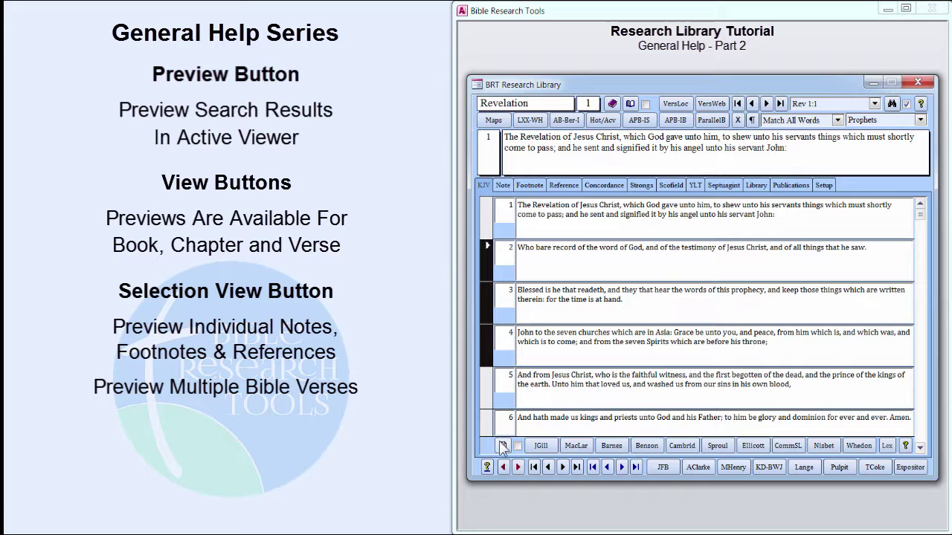
pyautogui.click(503, 446)
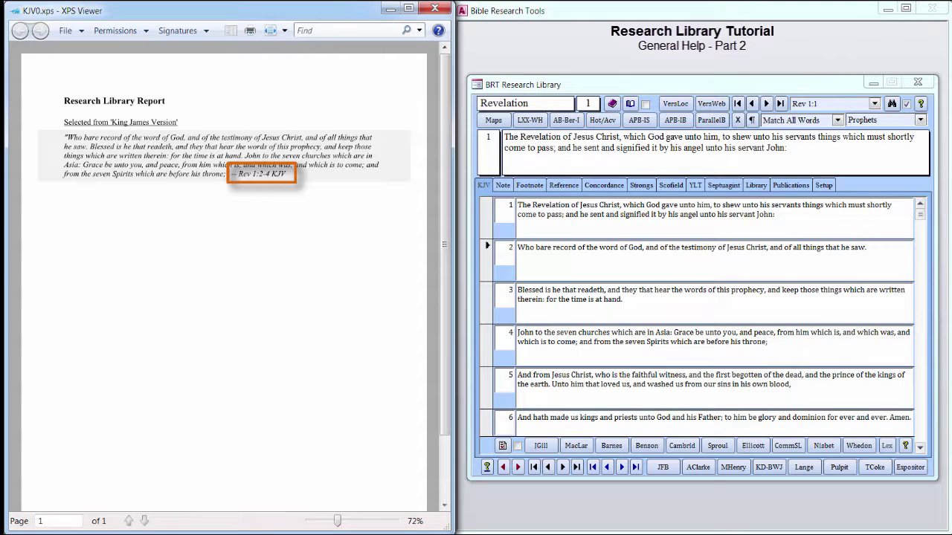
pyautogui.click(486, 144)
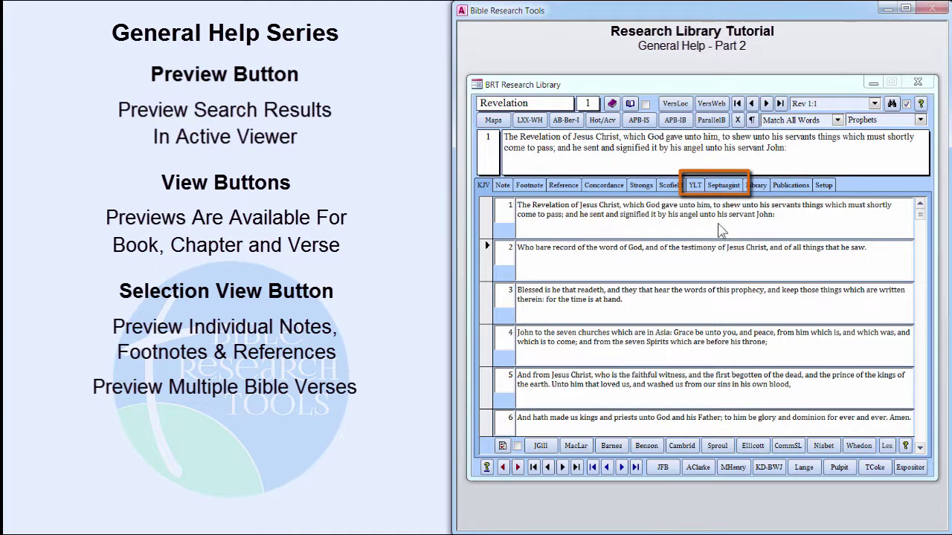
# - Preview verses 2 to 5 of Revelation 1 from Young's Literal Translation with line numbers added, and close the report
pyautogui.click(696, 186)
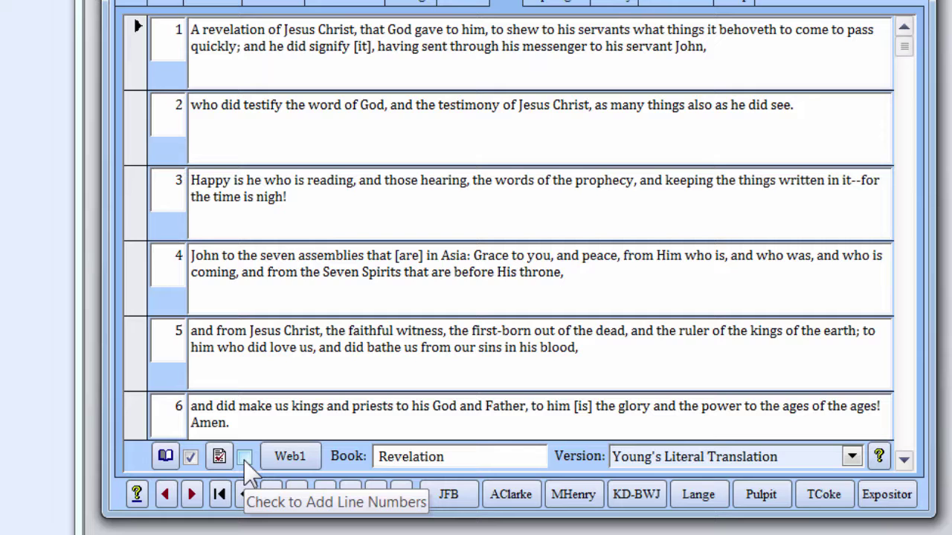
pyautogui.click(130, 139)
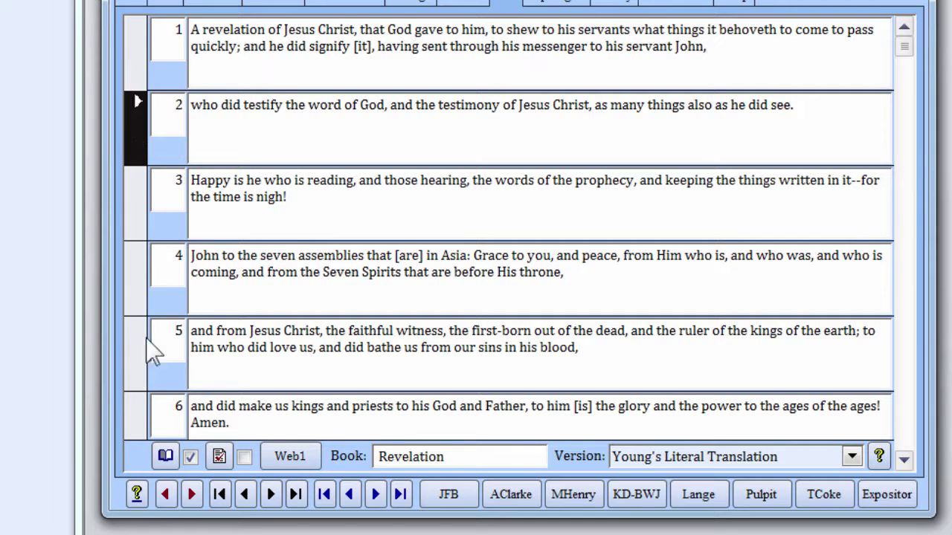
pyautogui.keyDown('shift'); pyautogui.click(138, 359); pyautogui.keyUp('shift')
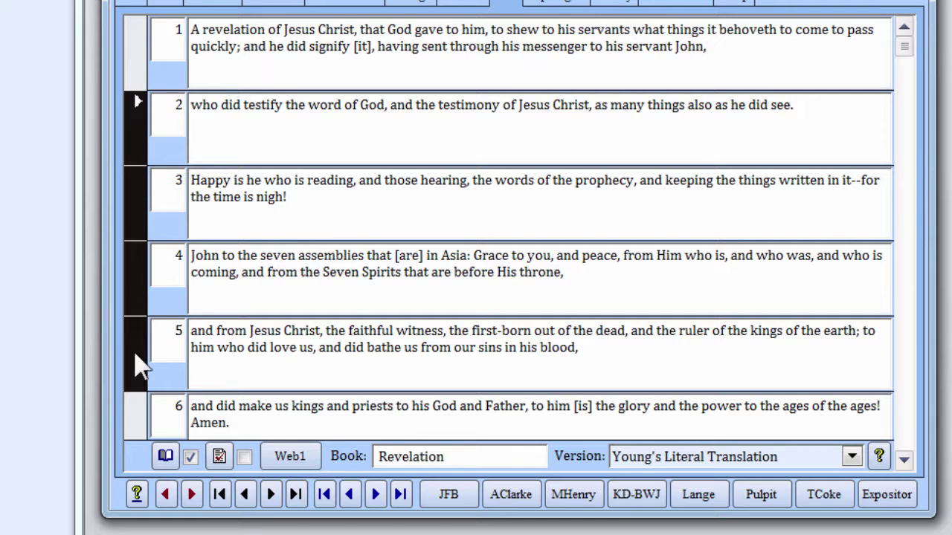
pyautogui.click(244, 457)
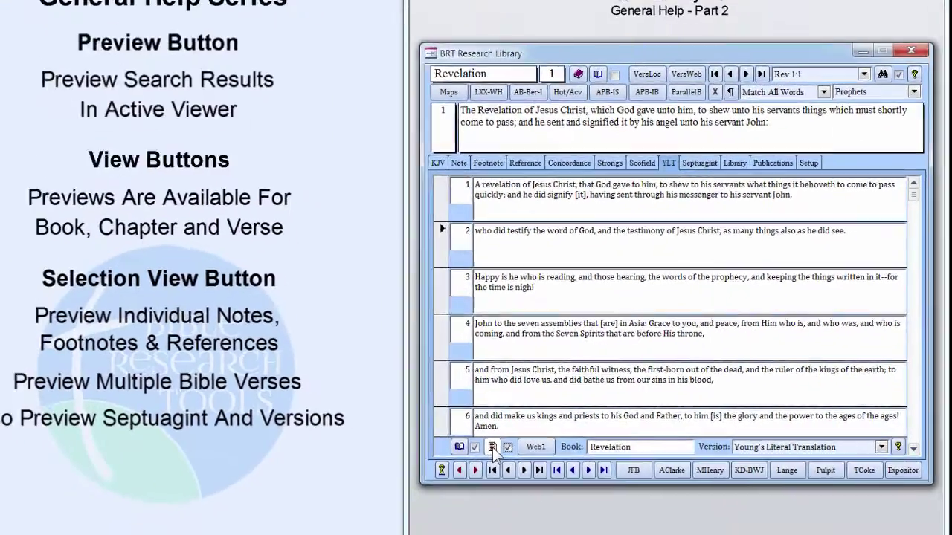
pyautogui.click(491, 447)
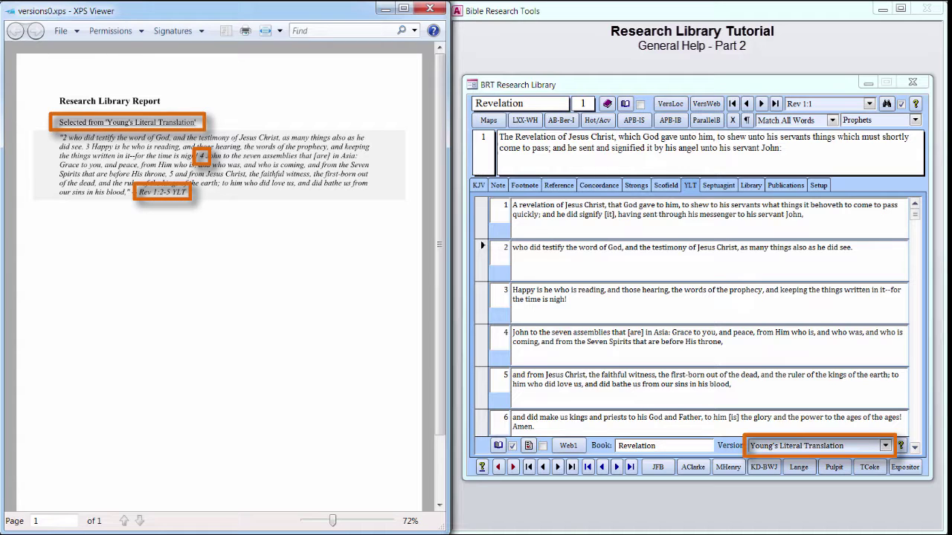
pyautogui.click(431, 9)
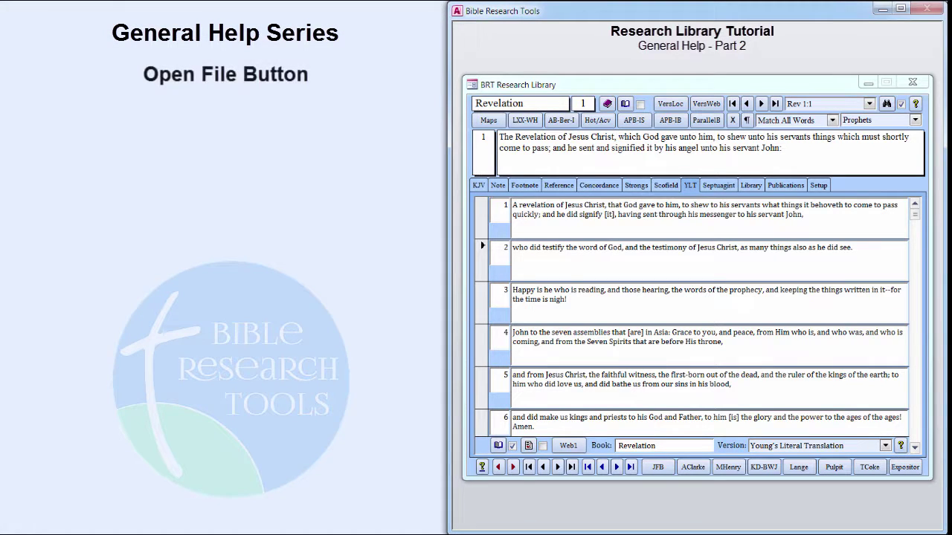
# - Open the source PDF of the Pulpit Commentary Vol 41 footnote on Revelation 1:1
pyautogui.click(536, 189)
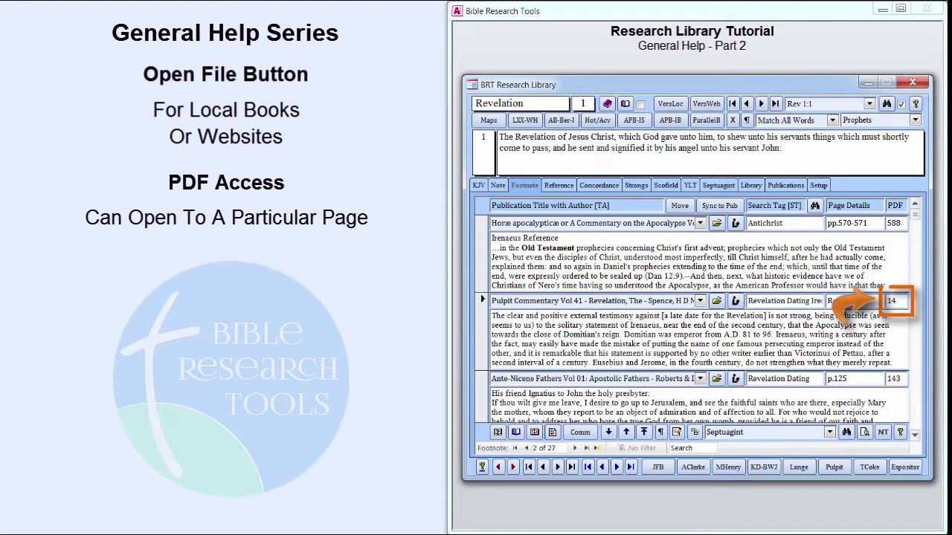
pyautogui.click(716, 302)
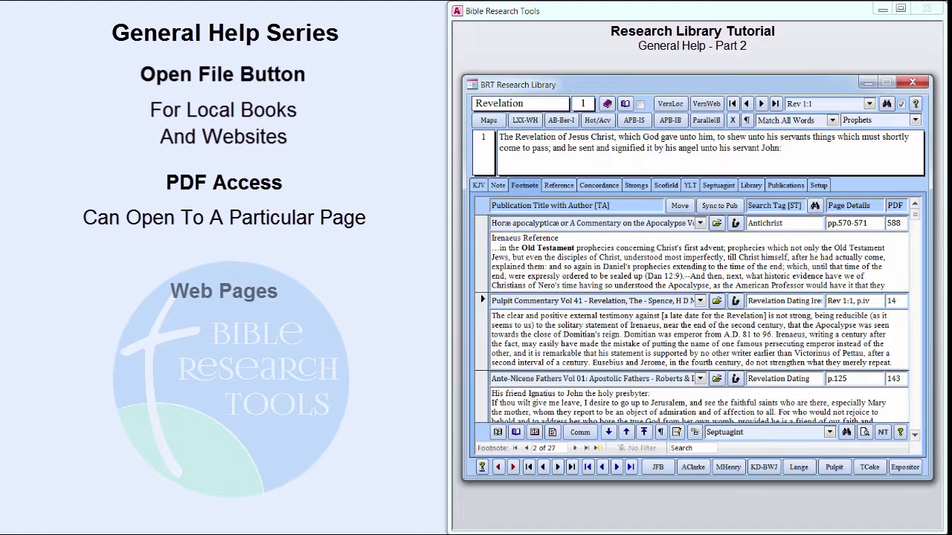
# - Open the web file of the publication '2 Thessalonians 2:13, A Rapture Passage?' from its publication record, and close the browser
pyautogui.click(786, 185)
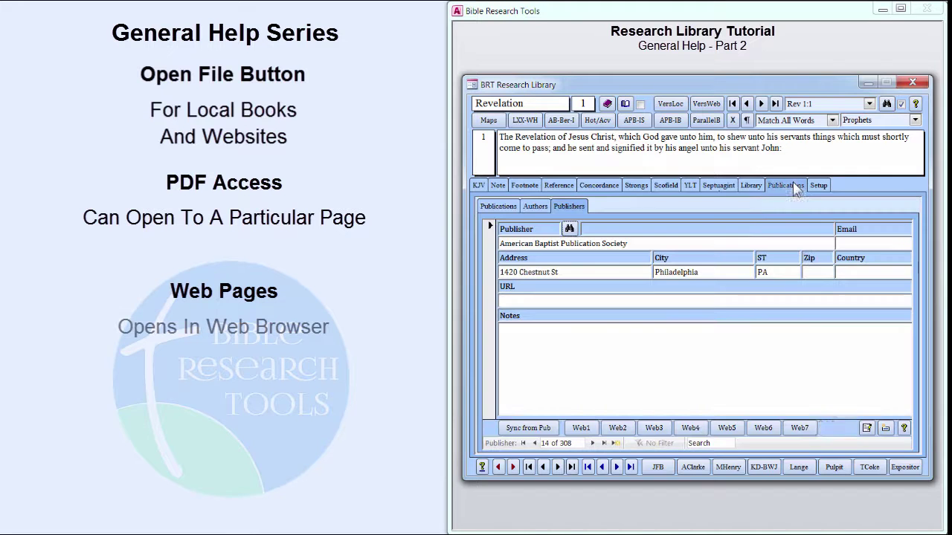
pyautogui.click(509, 208)
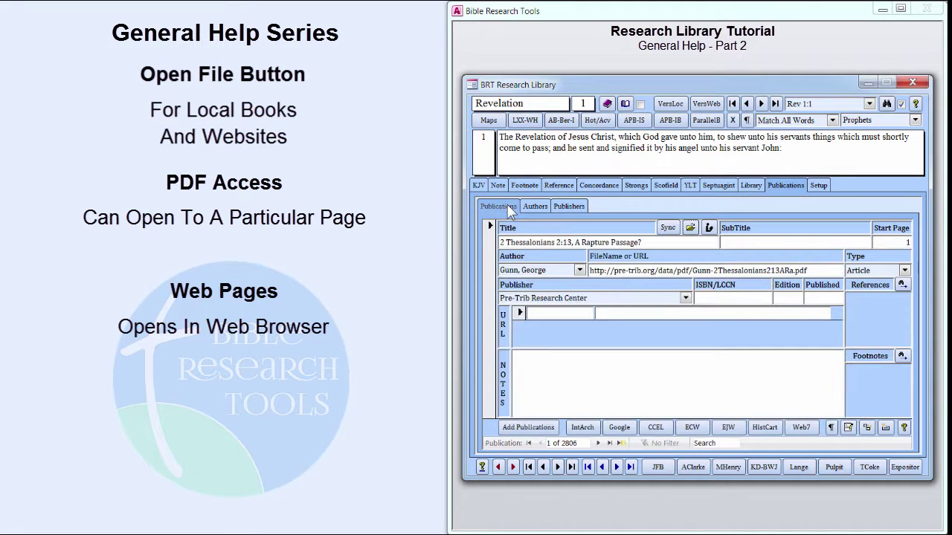
pyautogui.click(690, 227)
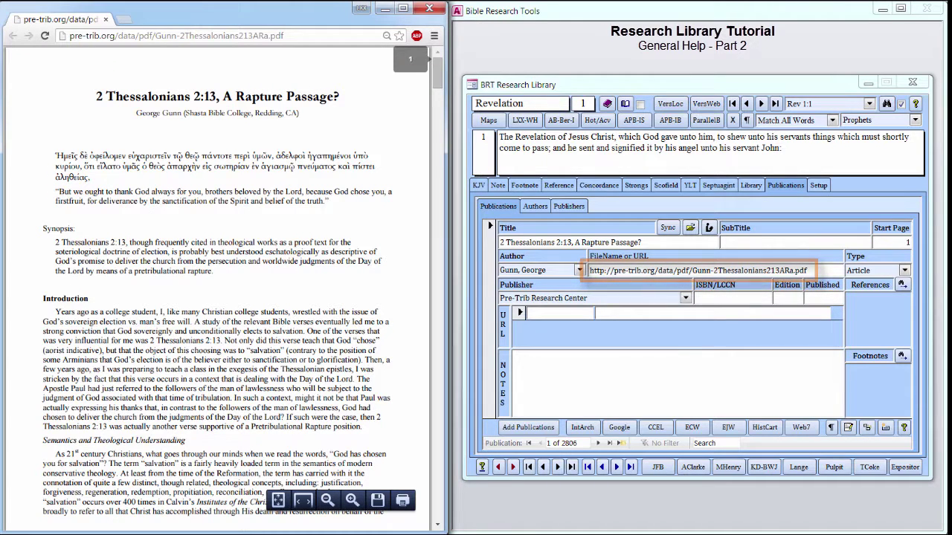
pyautogui.click(430, 8)
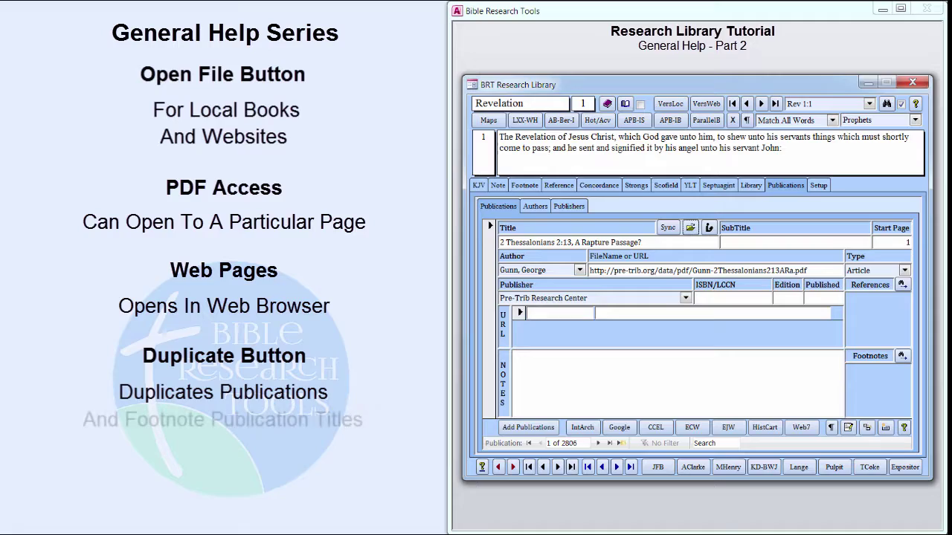
# - Load the publication record for 'After the Exile Pt 1' from the library lookup table
pyautogui.click(711, 227)
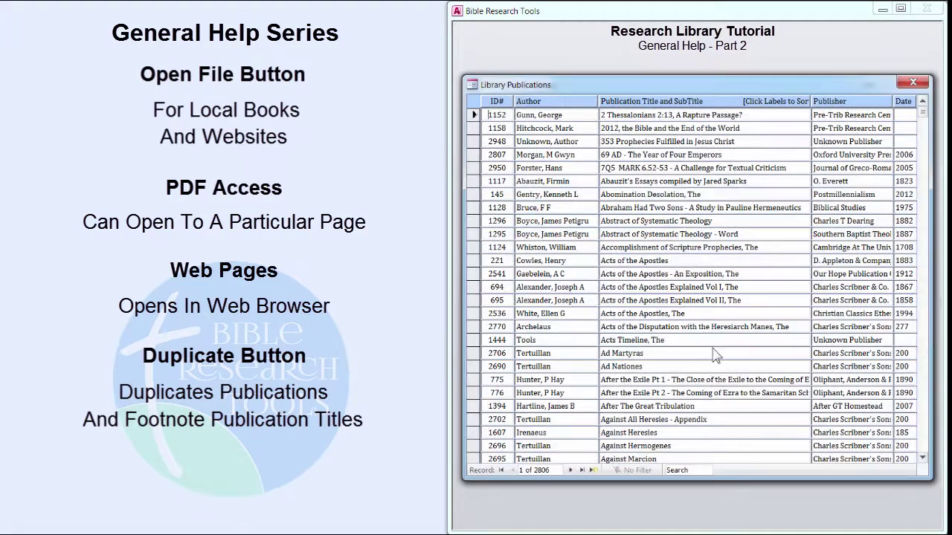
pyautogui.doubleClick(705, 380)
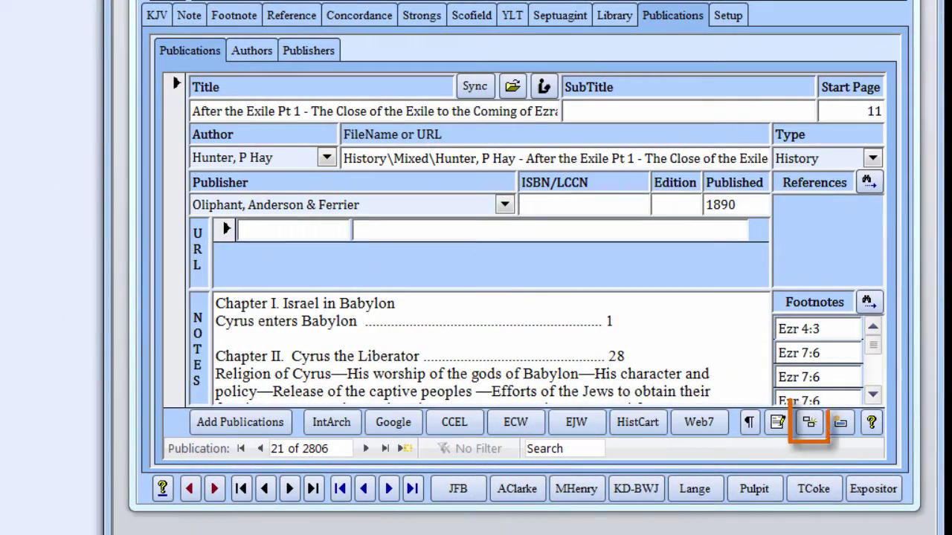
# - Duplicate the 'After the Exile Pt 1' publication record and delete the duplicate record
pyautogui.click(809, 423)
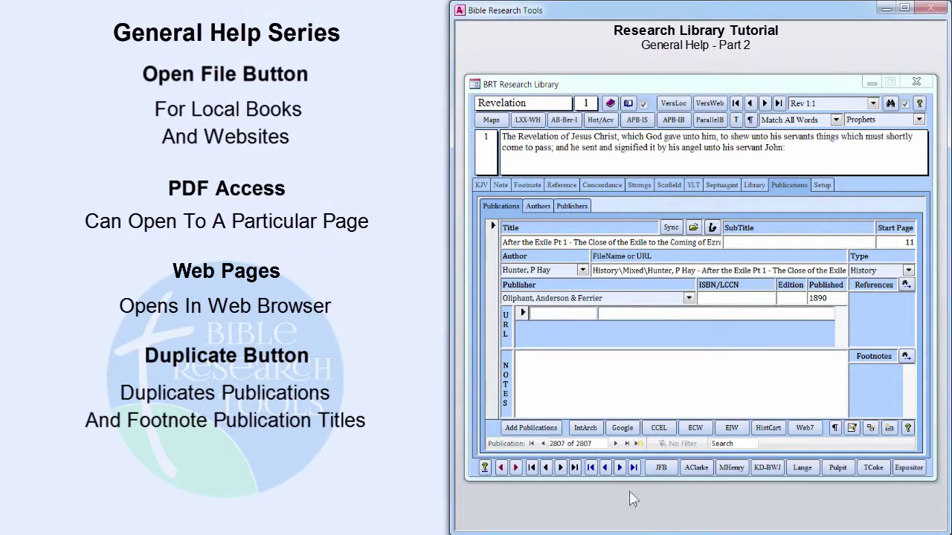
pyautogui.rightClick(492, 312)
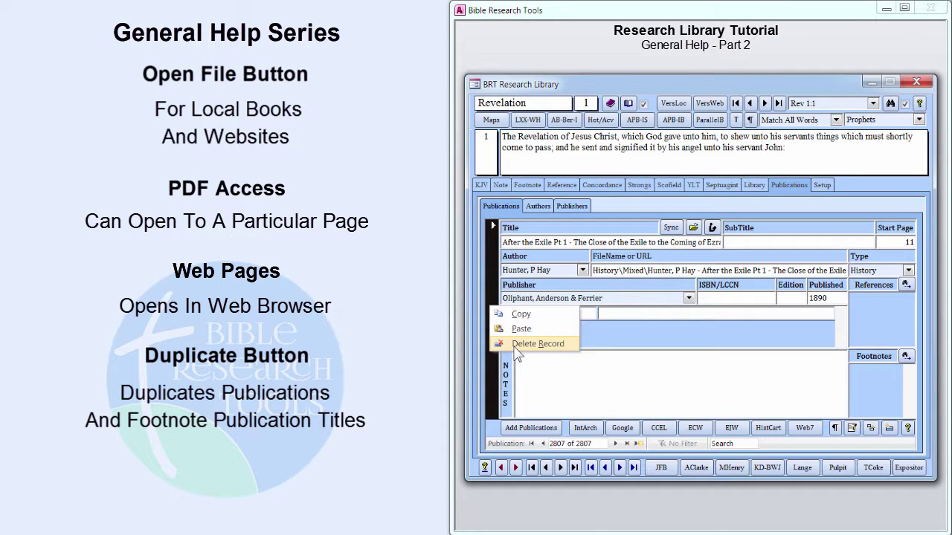
pyautogui.click(521, 344)
pyautogui.click(394, 335)
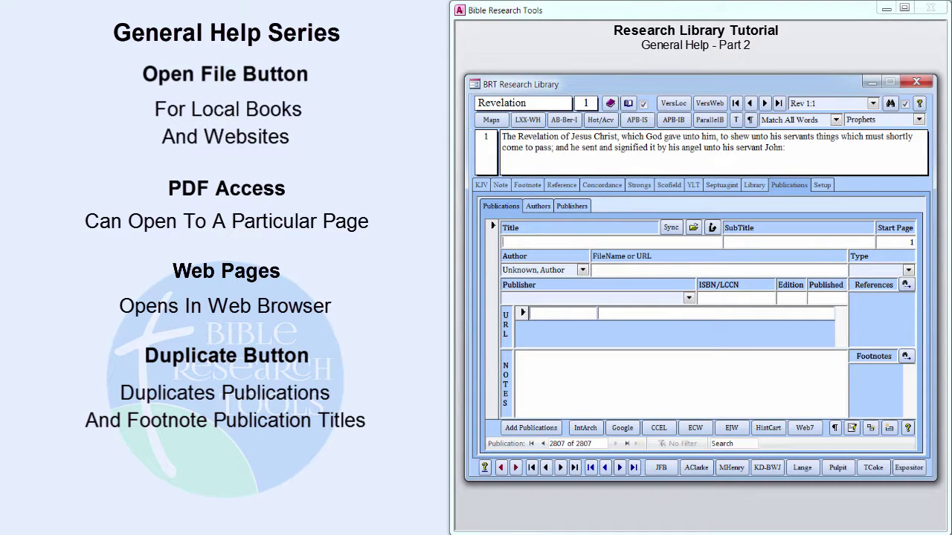
# - Duplicate the last footnote publication title into the empty footnote of Revelation 1:2, and delete that footnote record
pyautogui.click(523, 184)
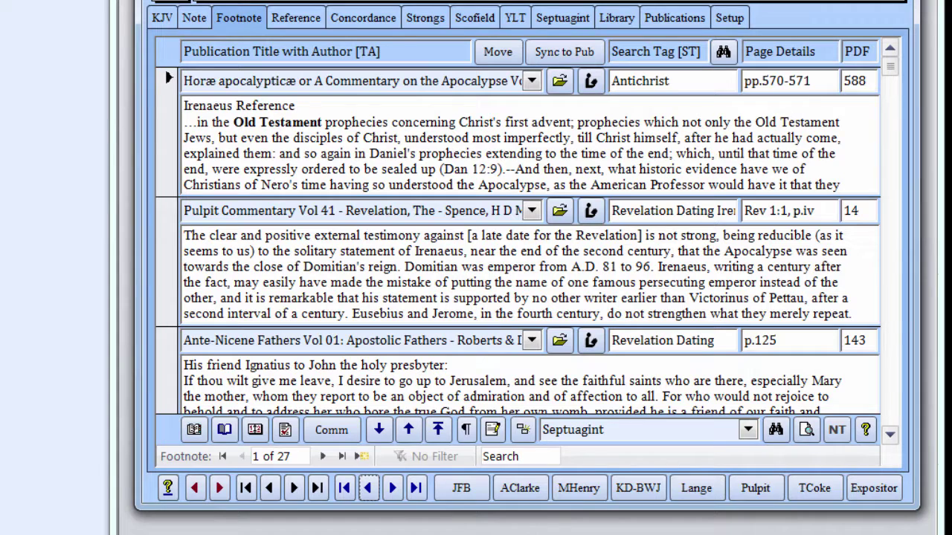
pyautogui.click(392, 488)
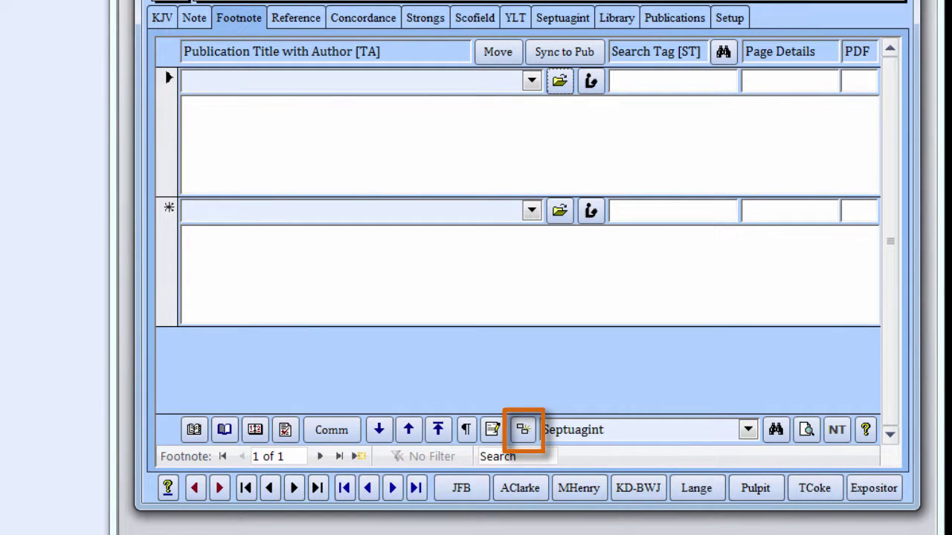
pyautogui.click(523, 430)
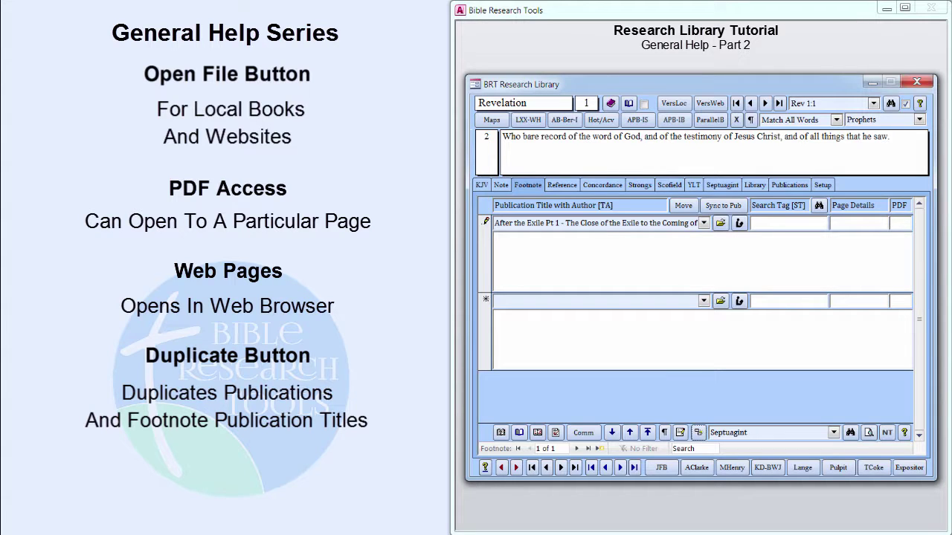
pyautogui.rightClick(485, 254)
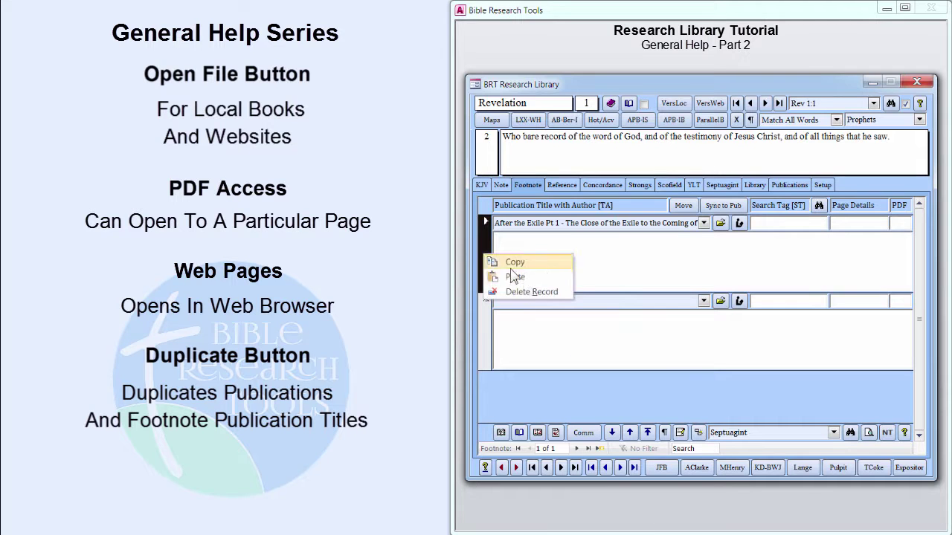
pyautogui.click(529, 292)
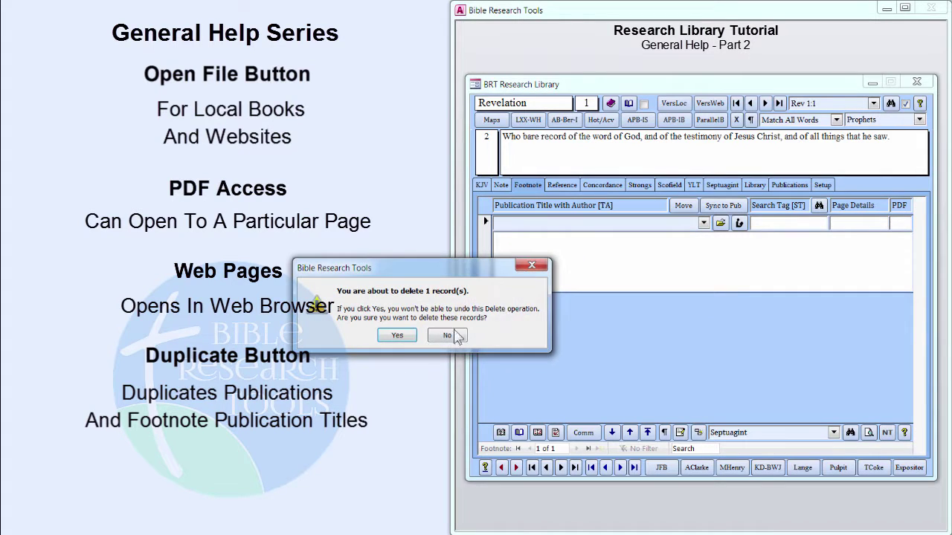
pyautogui.click(407, 336)
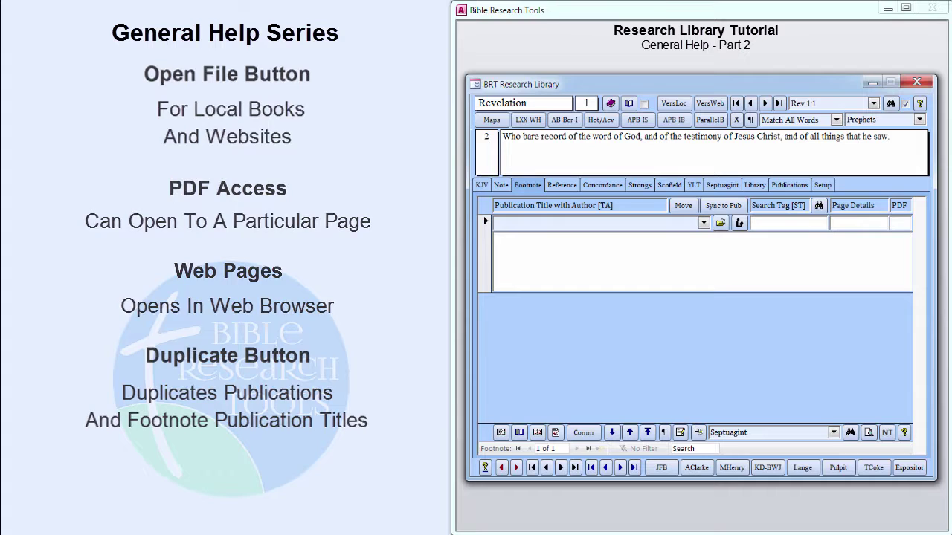
# - Load the 'After the Exile Pt 1' publication from the library lookup table and view its notes in the Note Editor
pyautogui.click(789, 185)
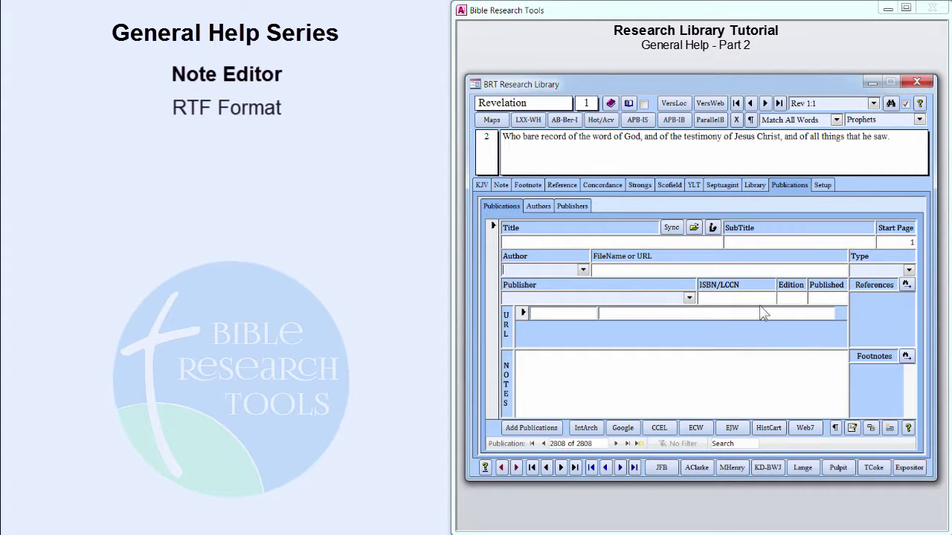
pyautogui.click(712, 228)
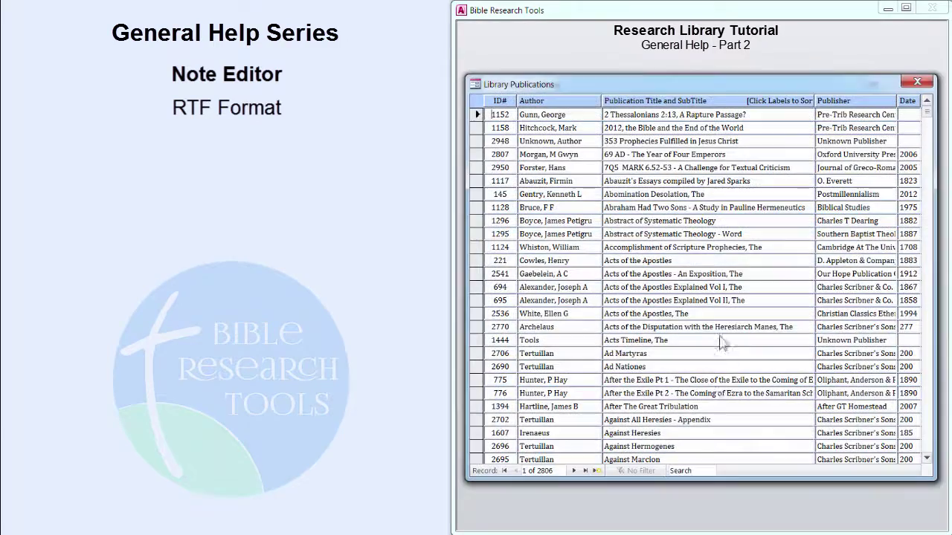
pyautogui.doubleClick(712, 380)
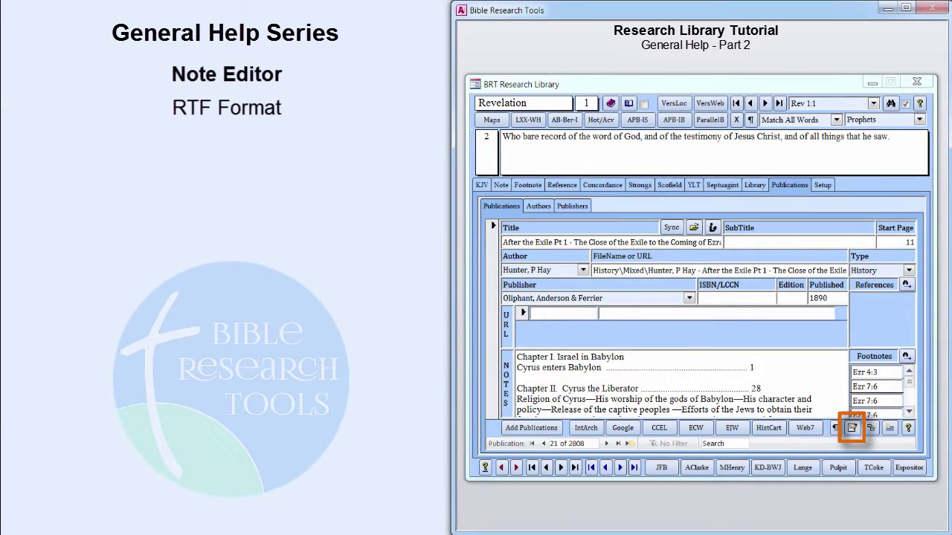
pyautogui.click(852, 428)
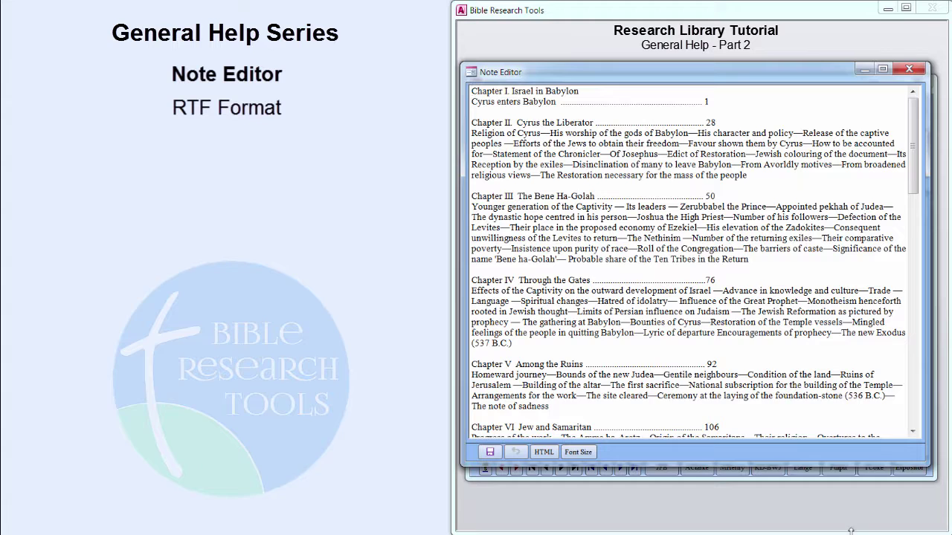
pyautogui.click(909, 71)
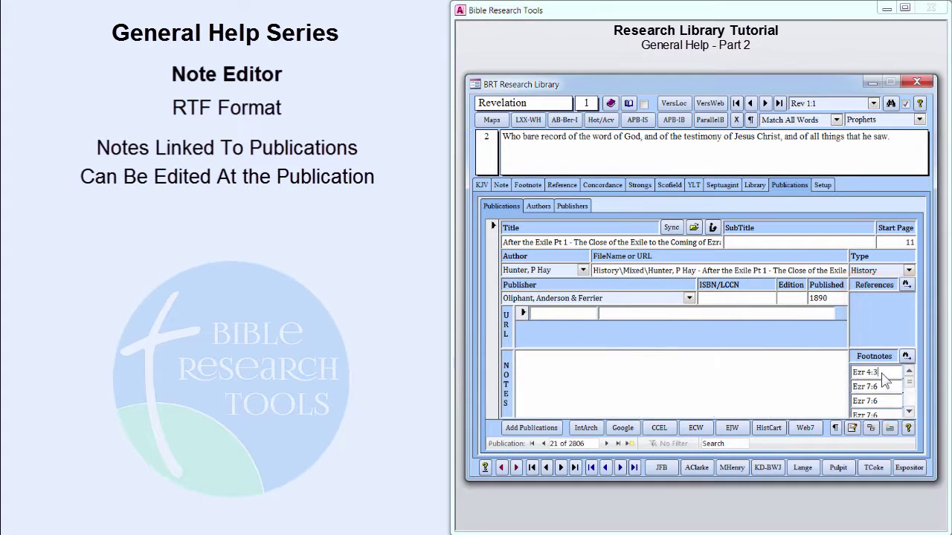
# - Open the publication's Ezr 4:3 footnote in the Note Editor, and narrow and place the editor beside the Research Library window
pyautogui.doubleClick(884, 377)
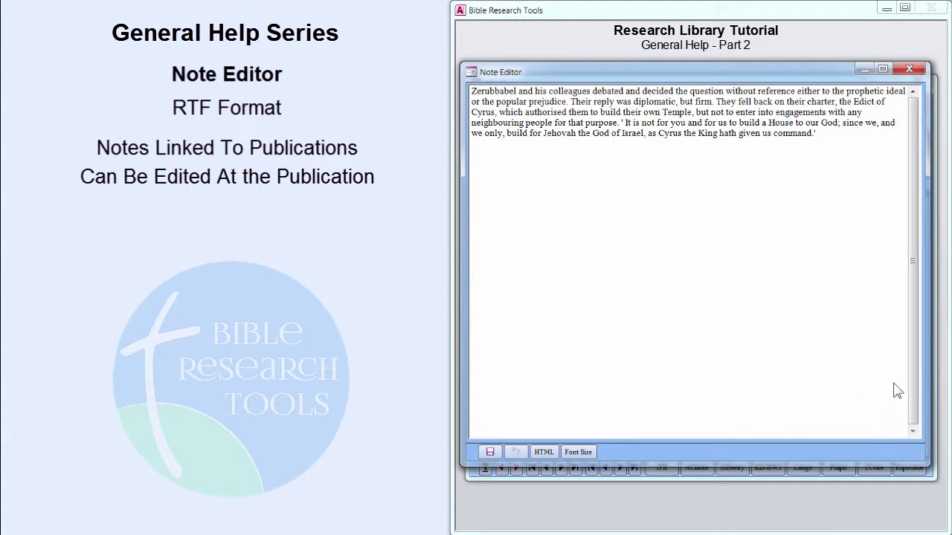
pyautogui.moveTo(929, 369); pyautogui.dragTo(809, 366)
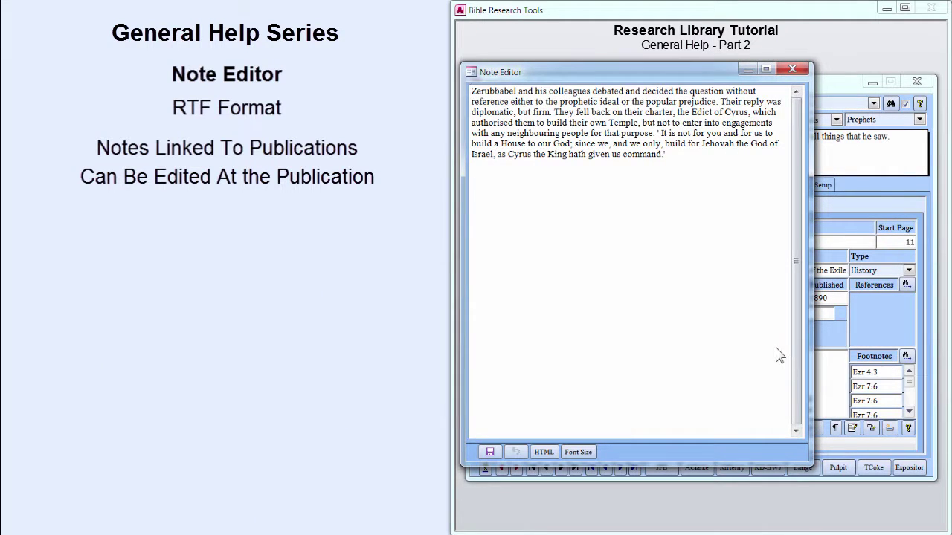
pyautogui.moveTo(700, 70); pyautogui.dragTo(352, 85)
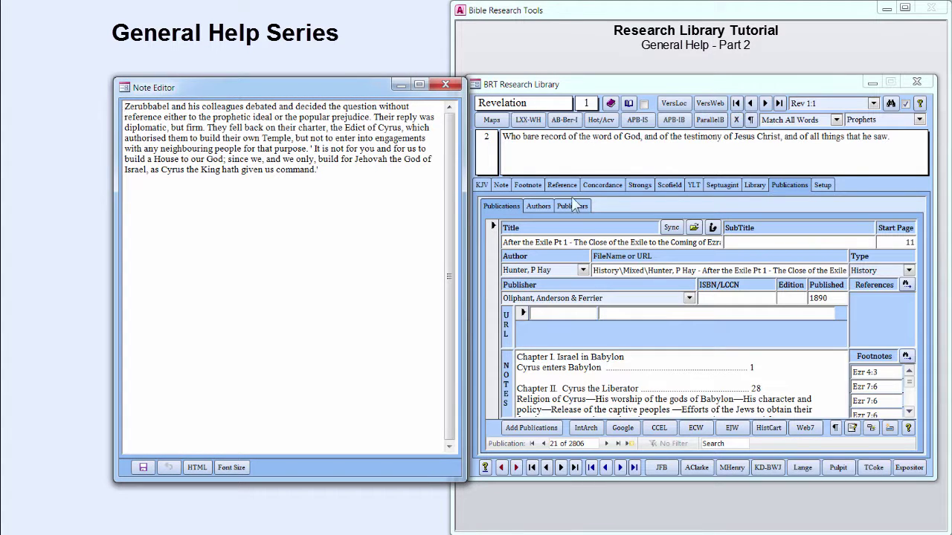
# - Select the book of Ezra and insert the {Ezr 1:1} verse reference after 'Edict of Cyrus' in the footnote
pyautogui.click(610, 105)
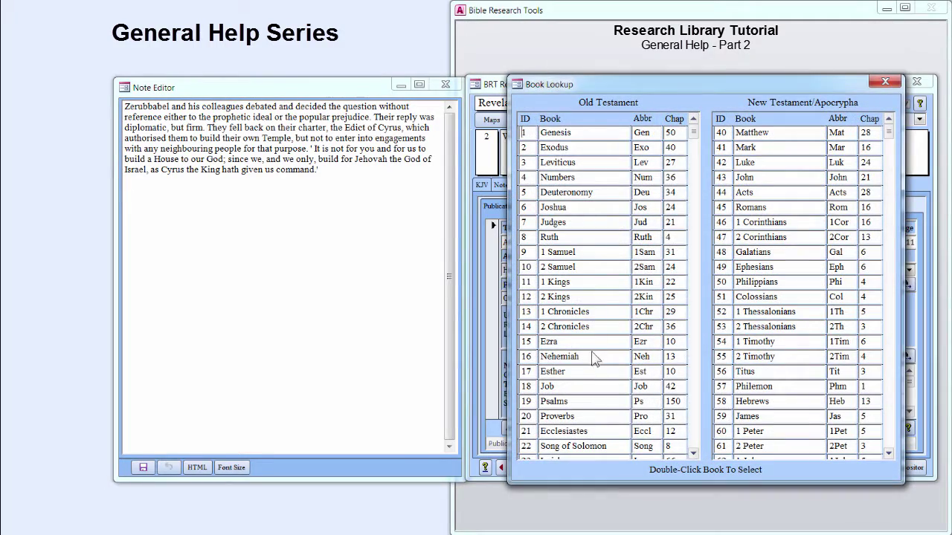
pyautogui.doubleClick(593, 344)
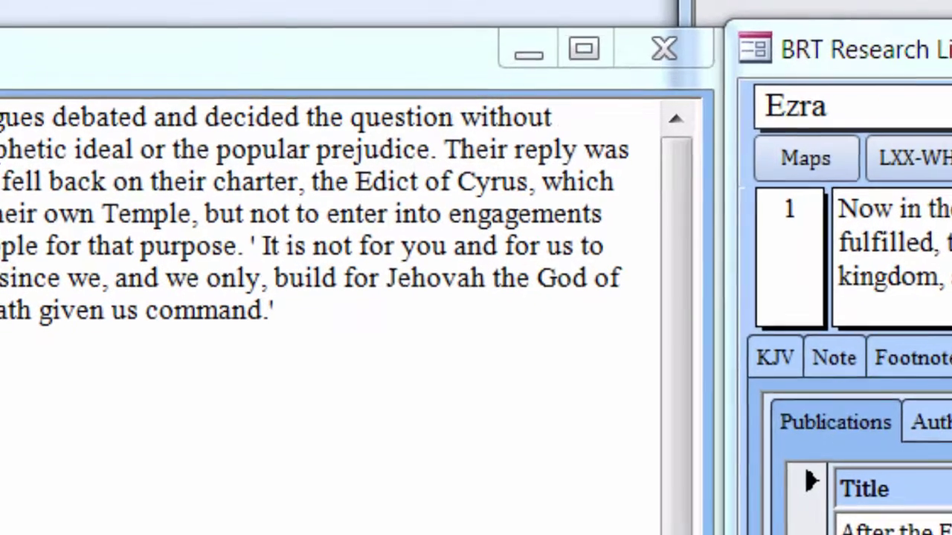
pyautogui.click(546, 212)
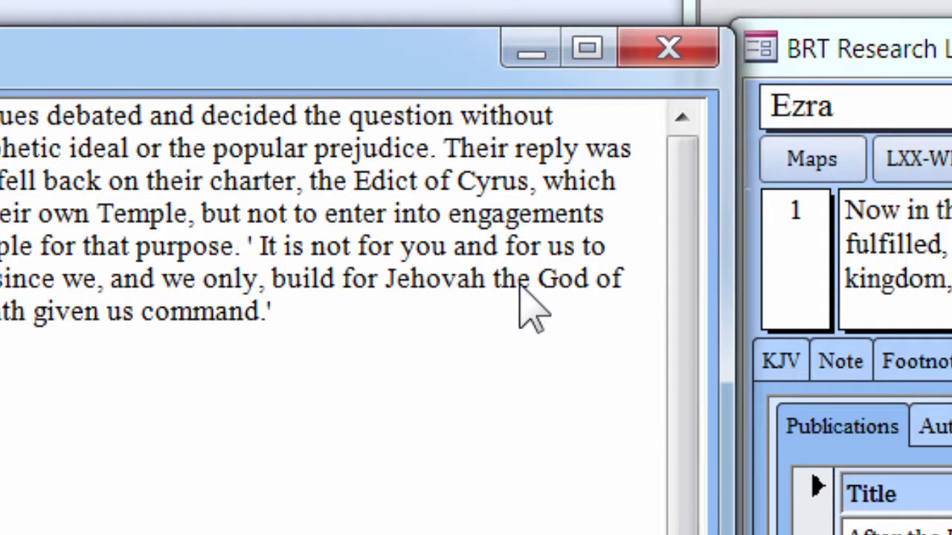
pyautogui.press('Left')
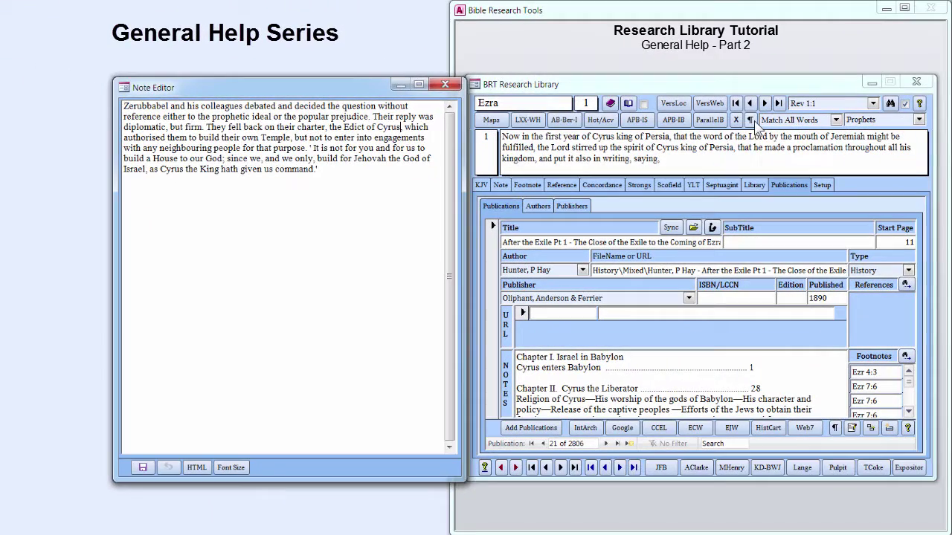
pyautogui.click(752, 120)
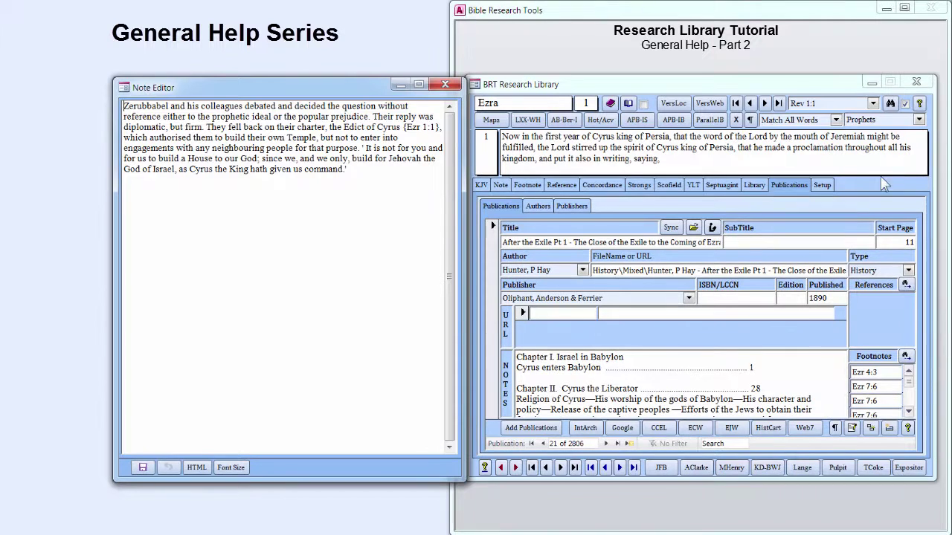
# - Go to 1Th 4:13 from the recent search list, and jump to Ezra 1:1 from the reference in the note
pyautogui.click(873, 103)
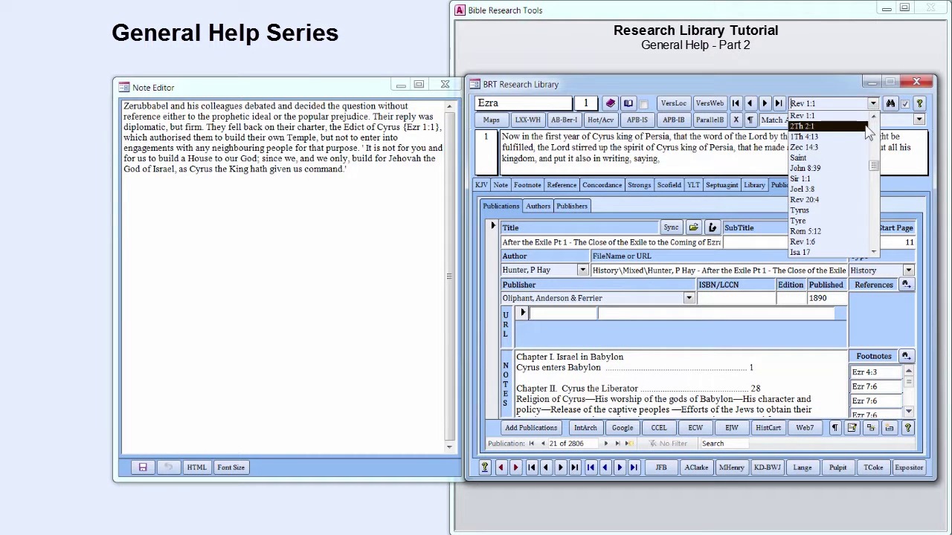
pyautogui.click(867, 136)
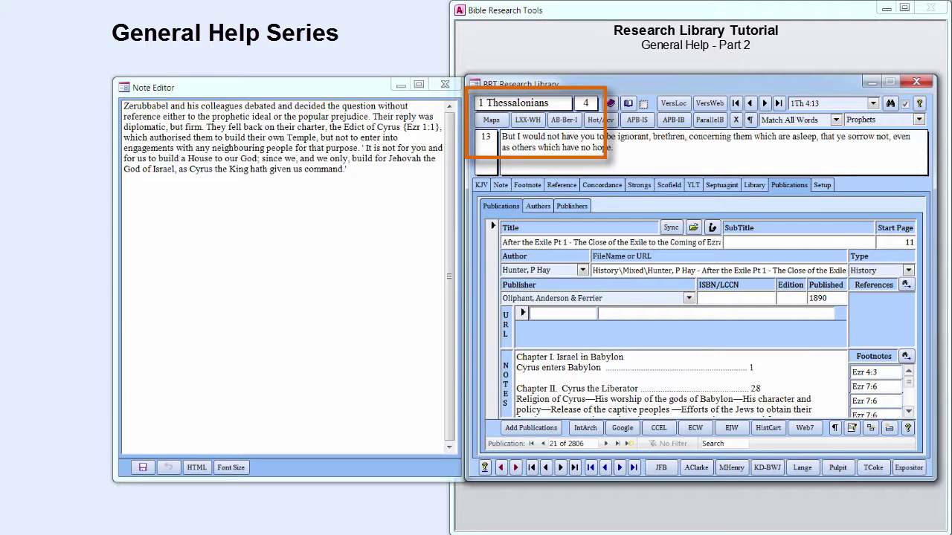
pyautogui.doubleClick(415, 127)
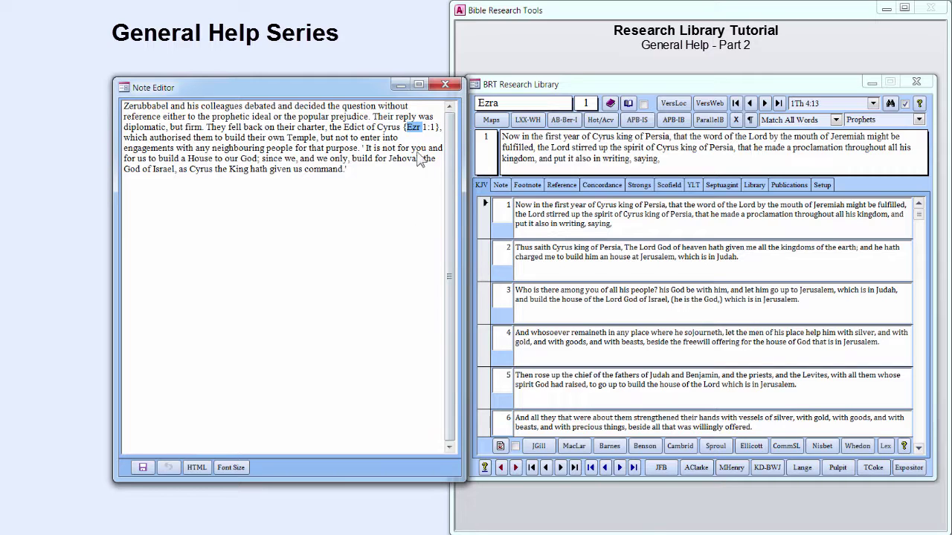
# - Delete the {Ezr 1:1} reference from the note and close the Note Editor
pyautogui.moveTo(402, 128); pyautogui.dragTo(437, 130)
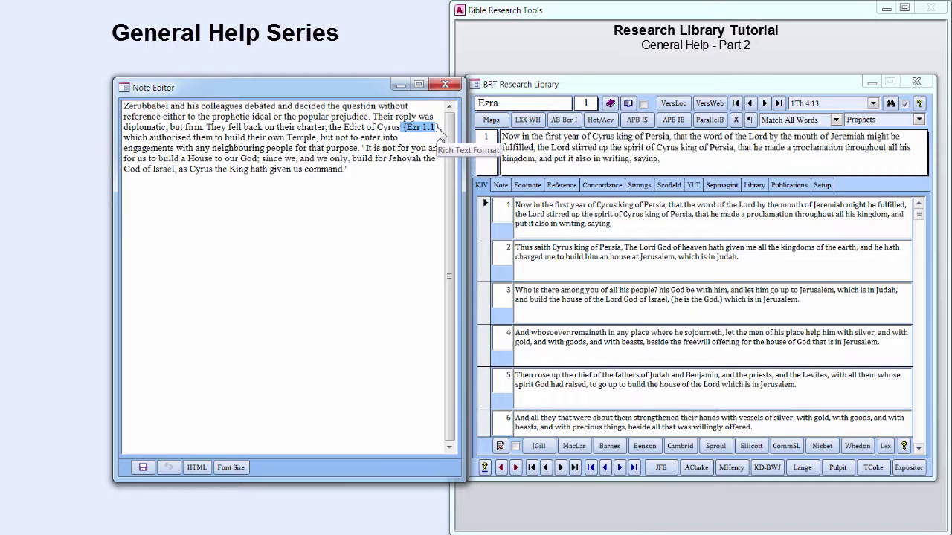
pyautogui.press('Delete')
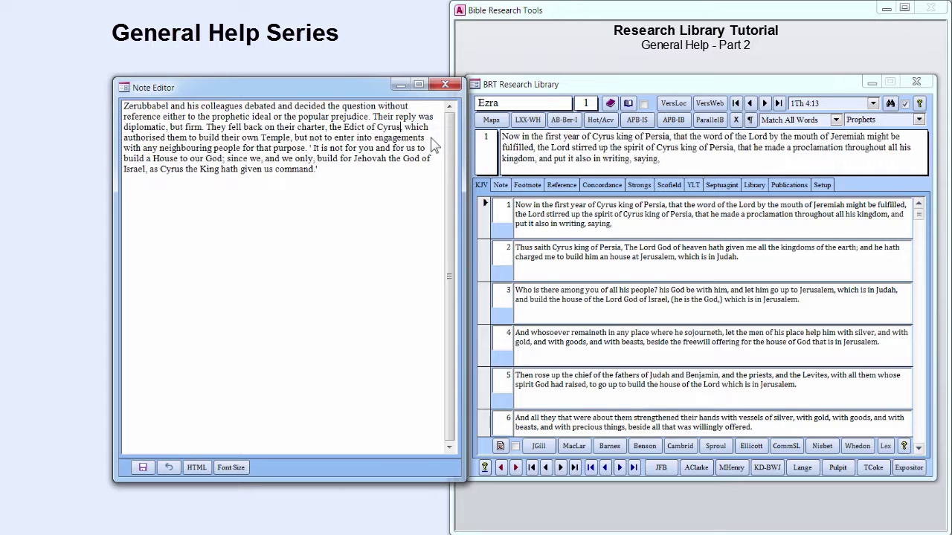
pyautogui.click(444, 84)
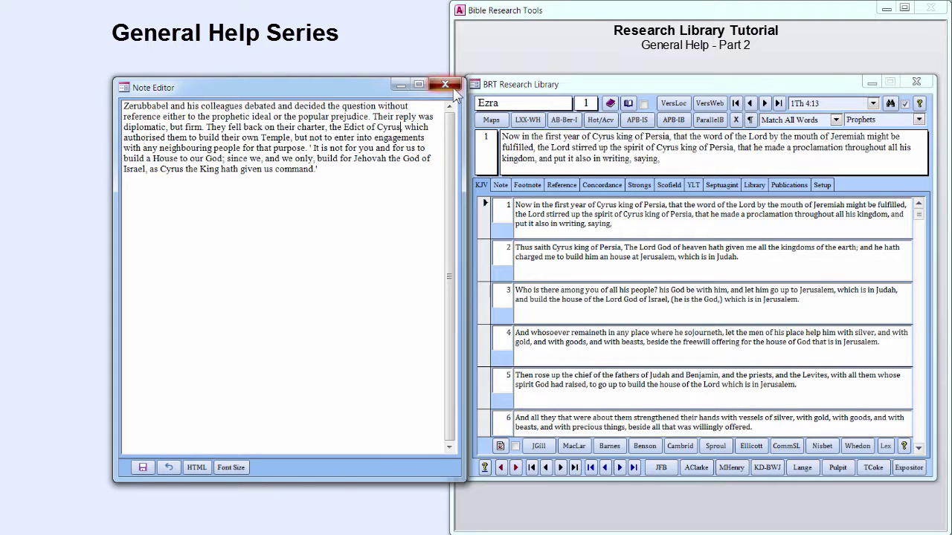
# - Open Find for the publication's notes field, review the Look In, Match, Search and Match Case options, and close the dialog
pyautogui.click(737, 318)
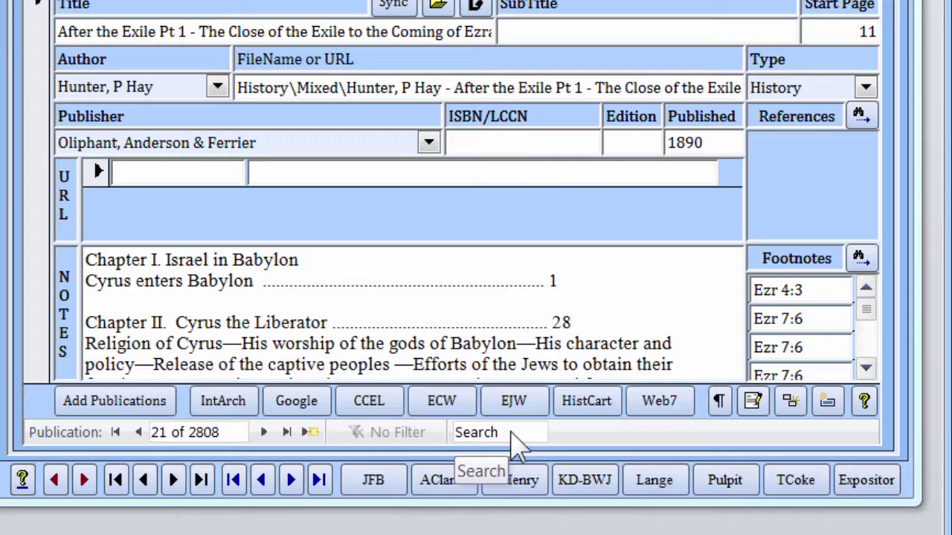
pyautogui.click(478, 324)
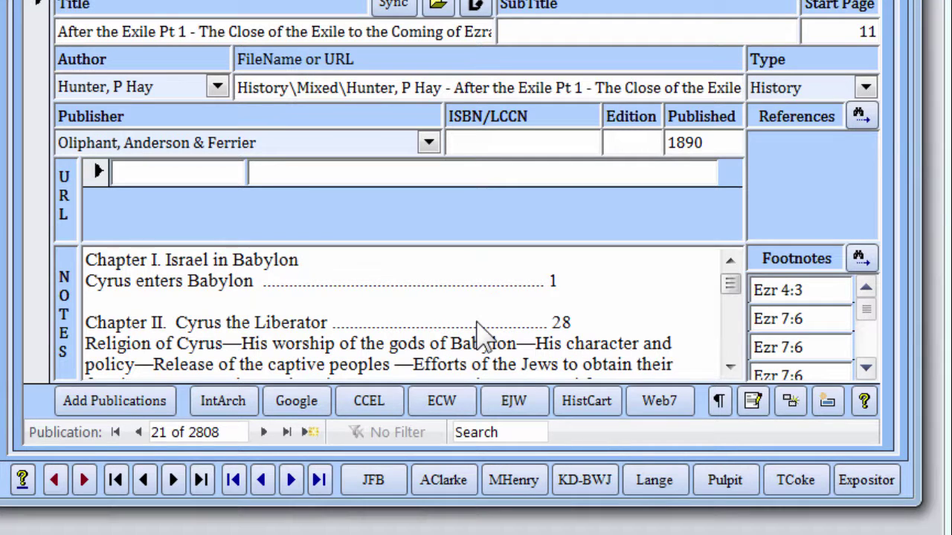
pyautogui.hotkey('ctrl', 'f')
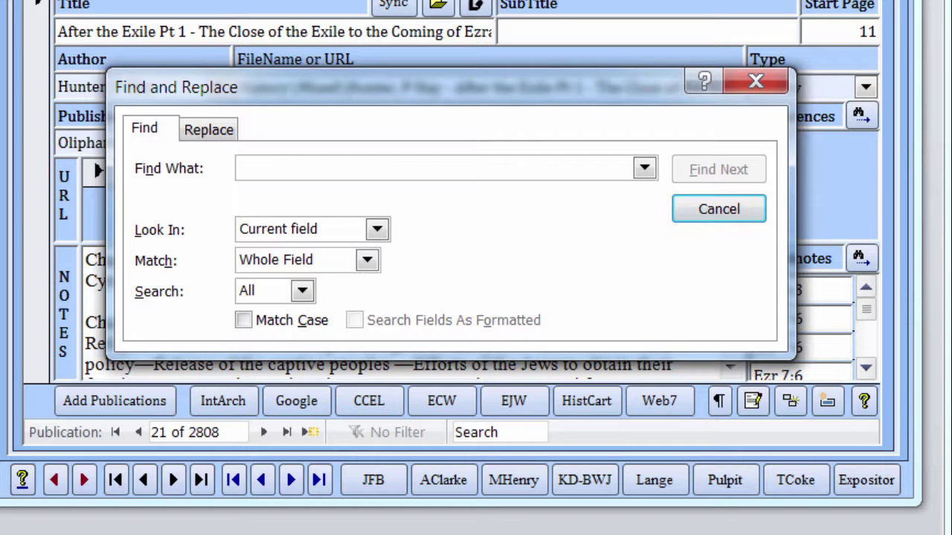
pyautogui.click(378, 235)
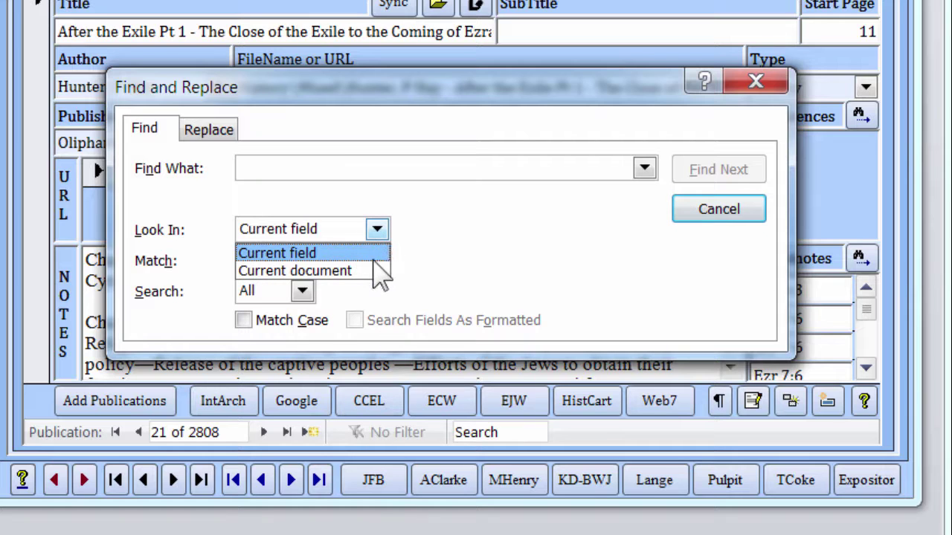
pyautogui.click(439, 245)
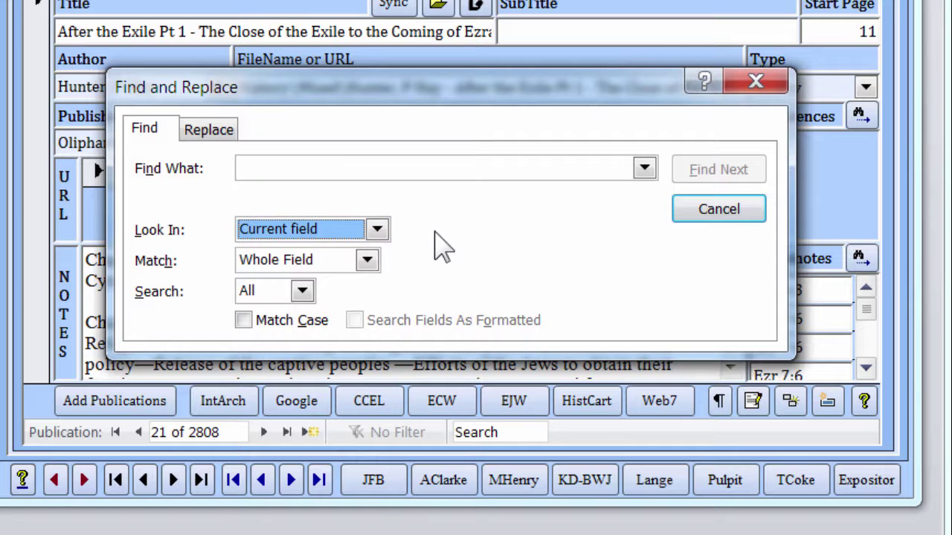
pyautogui.click(369, 258)
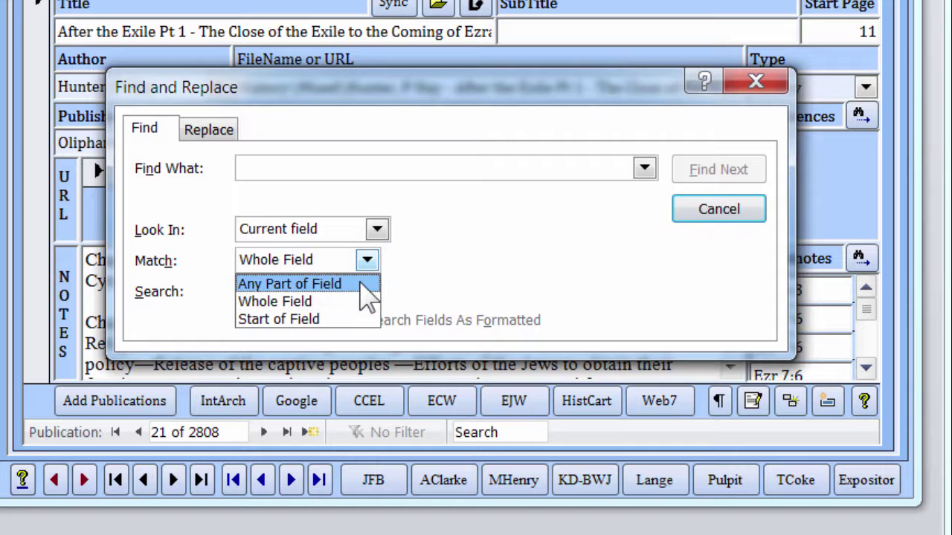
pyautogui.click(426, 262)
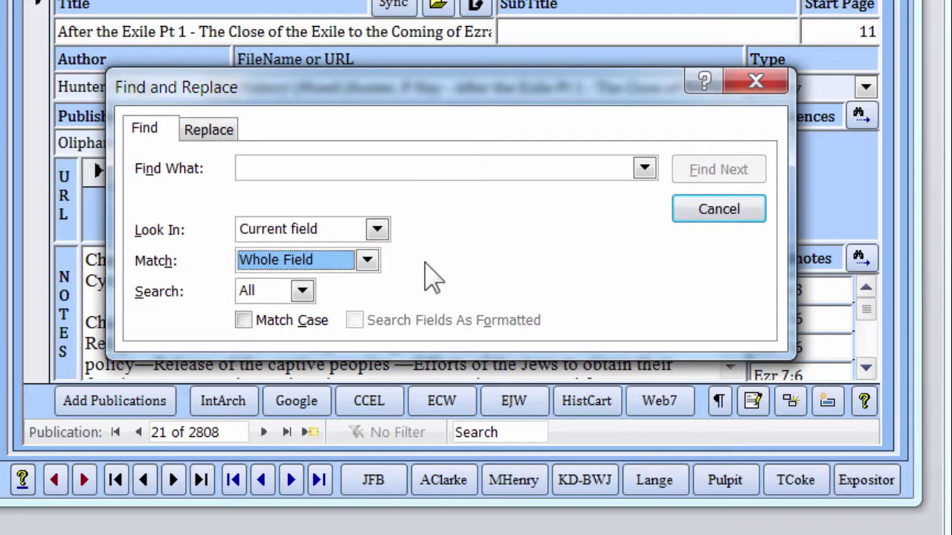
pyautogui.click(302, 291)
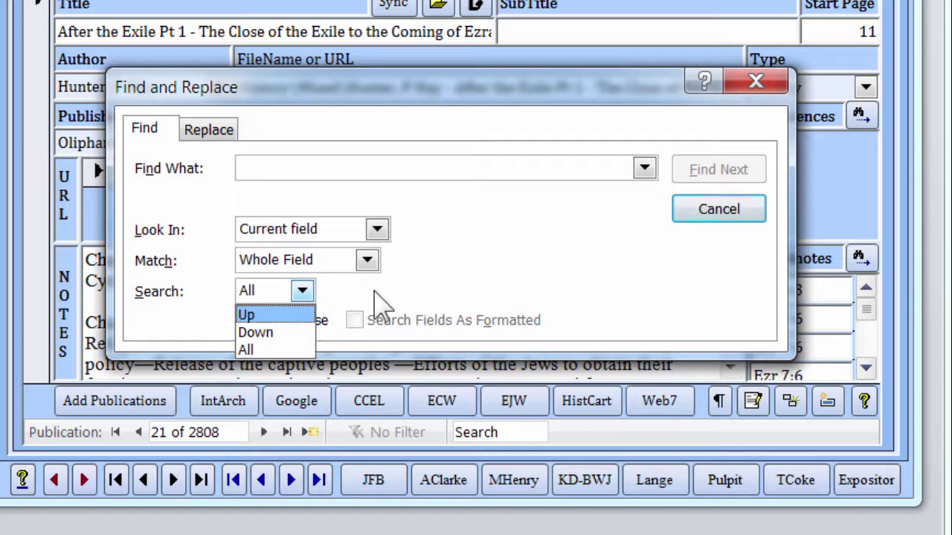
pyautogui.click(408, 292)
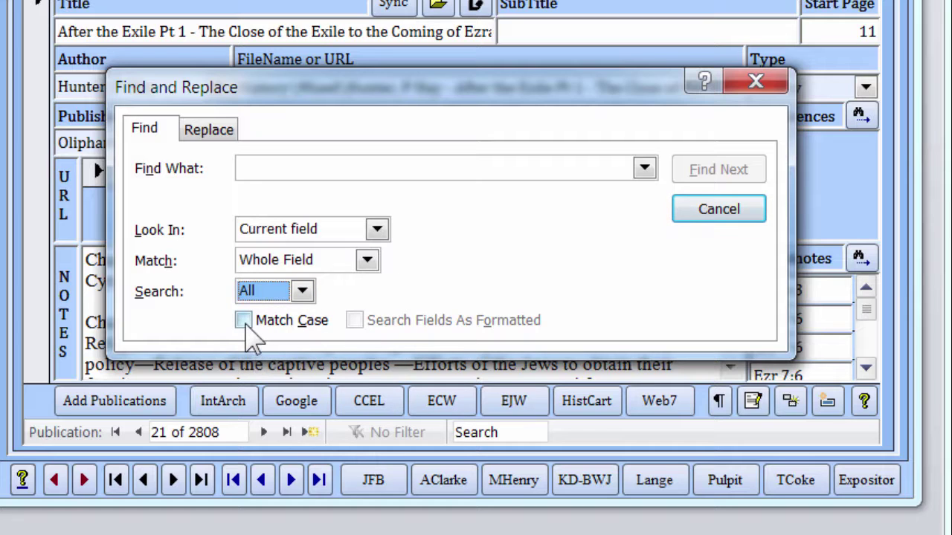
pyautogui.click(245, 322)
pyautogui.click(245, 321)
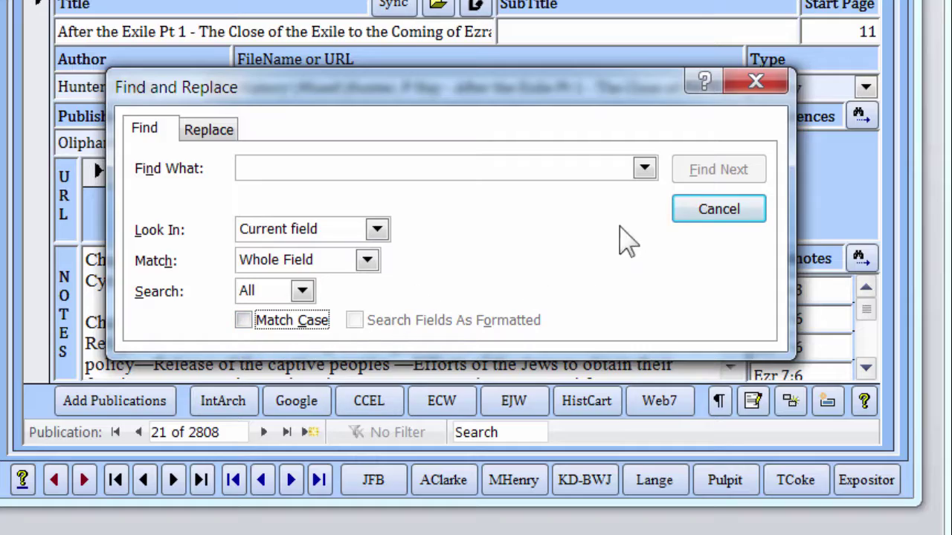
pyautogui.click(757, 88)
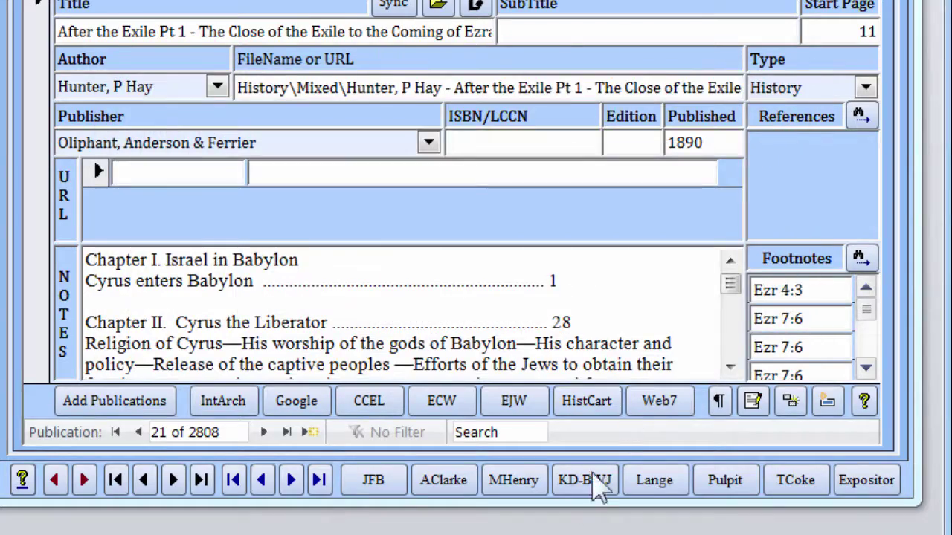